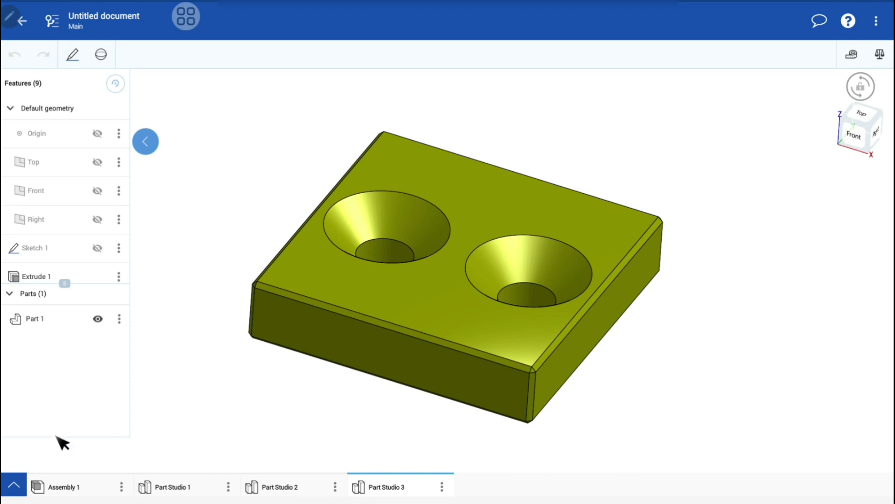
# - Add a new Part Studio 4 to the document
pyautogui.click(14, 485)
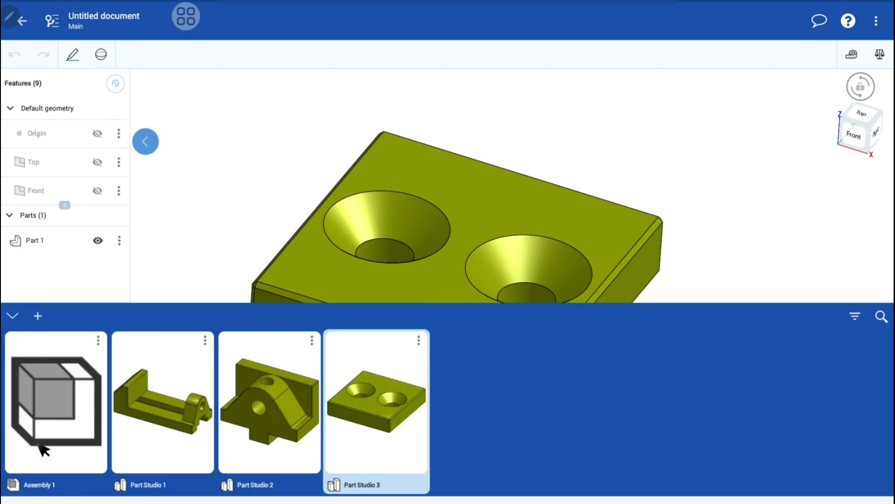
pyautogui.click(39, 316)
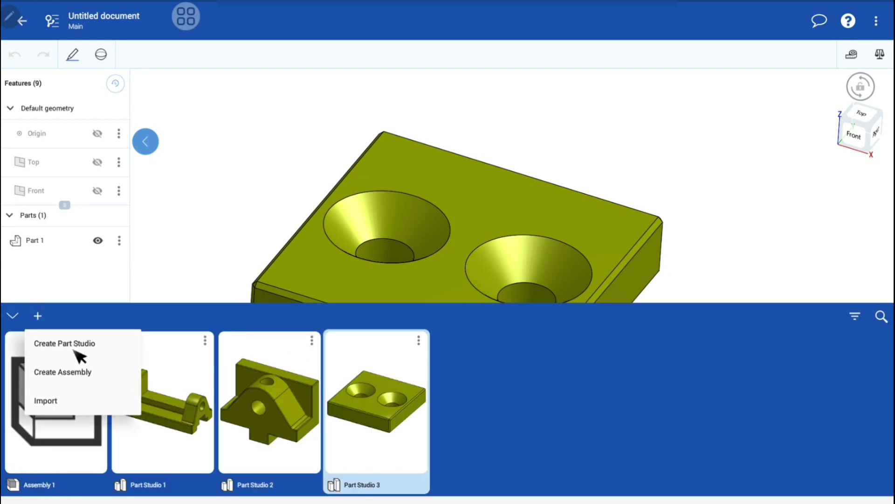
pyautogui.click(573, 368)
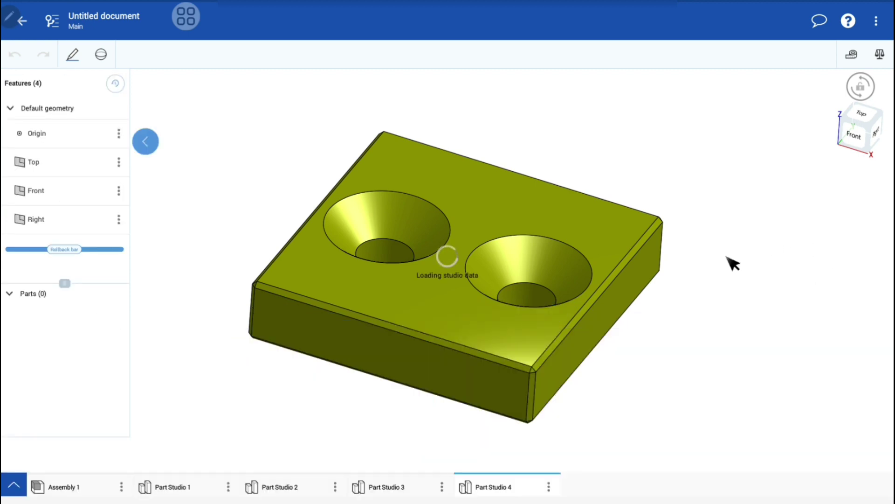
# - Hide the Right, Front and Top planes, then start Sketch 1 on Top viewed from above
pyautogui.click(97, 220)
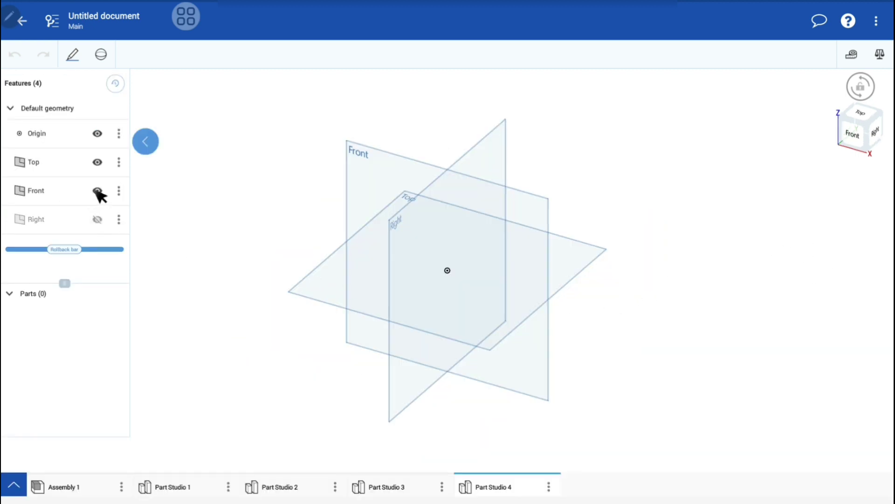
pyautogui.click(97, 190)
pyautogui.click(97, 162)
pyautogui.click(70, 163)
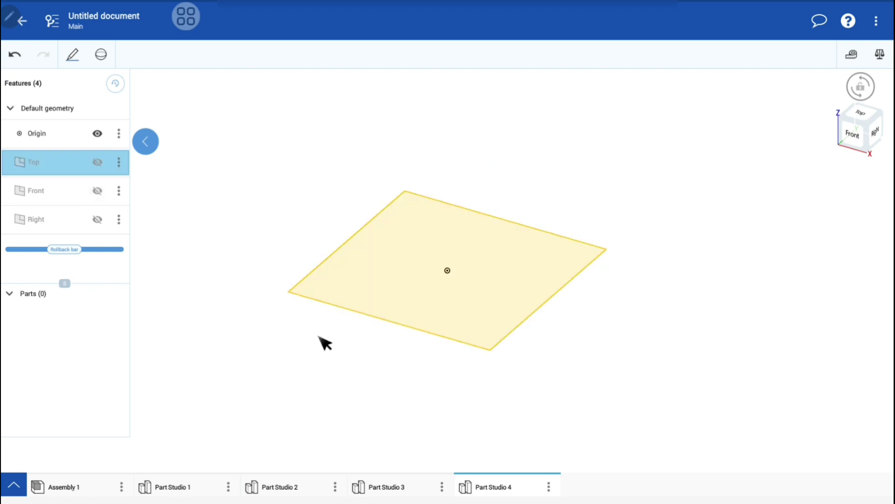
pyautogui.rightClick(857, 147)
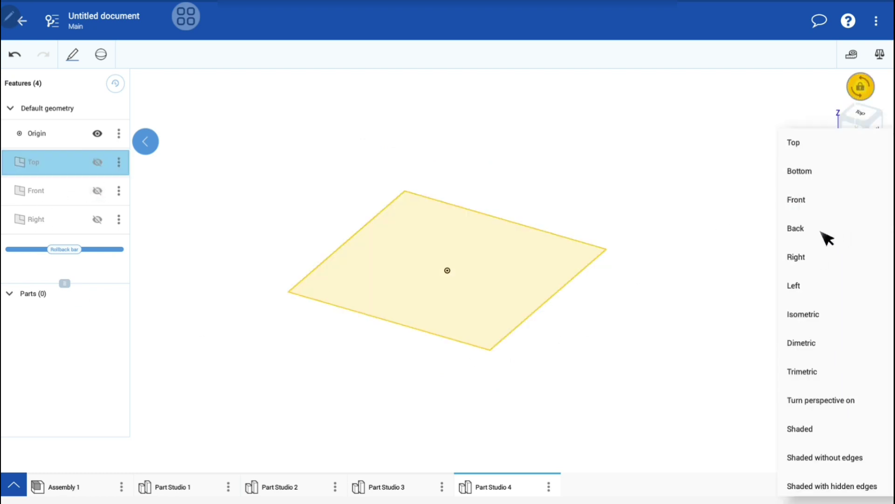
pyautogui.click(797, 143)
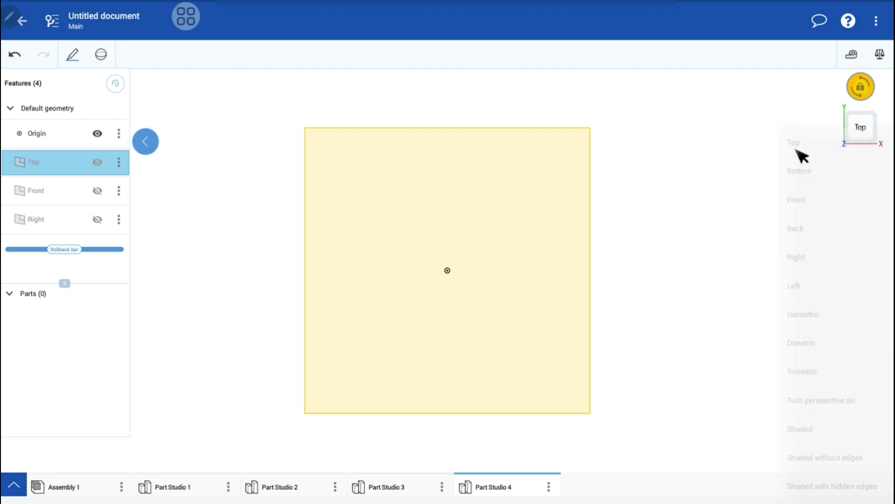
pyautogui.click(72, 54)
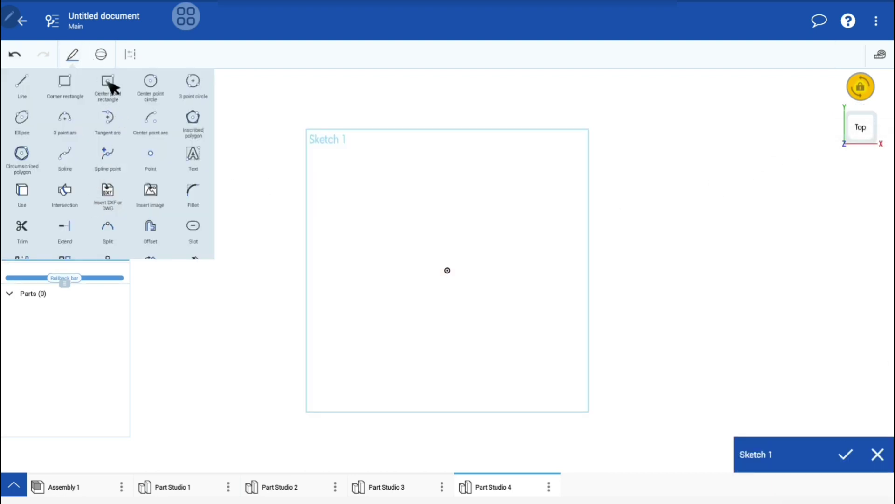
# - Draw a centre-point rectangle centred on the origin
pyautogui.click(109, 84)
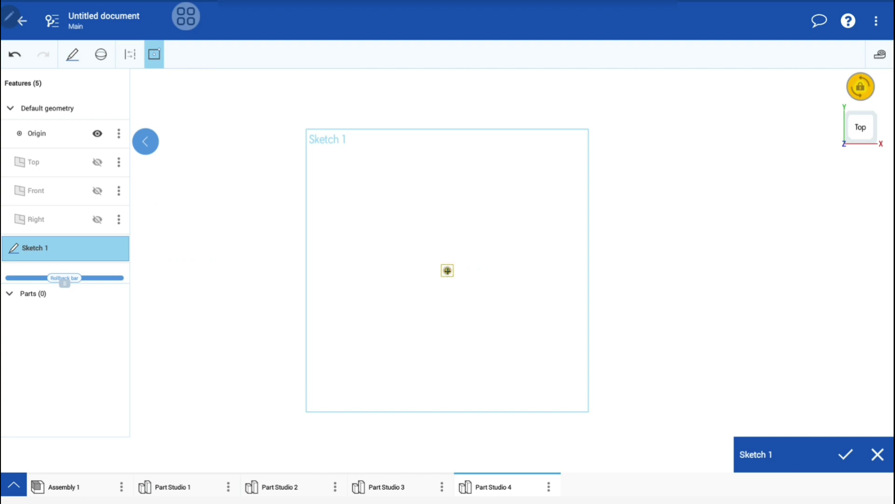
pyautogui.click(448, 270)
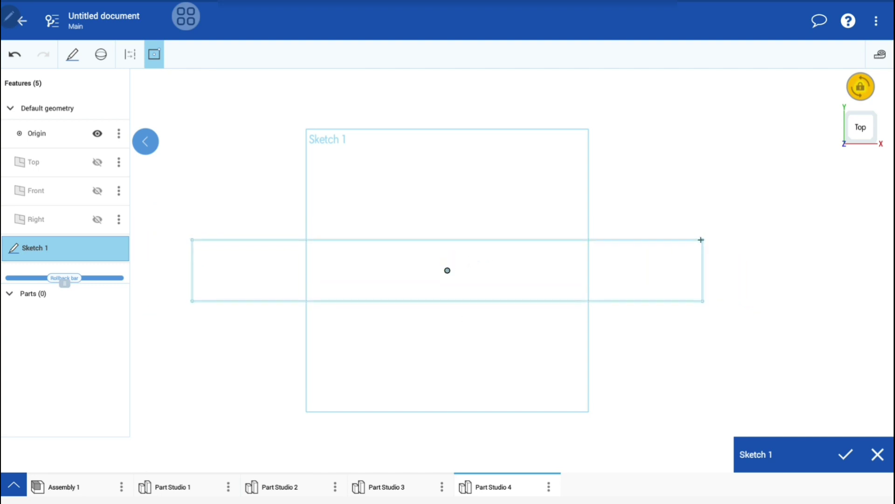
pyautogui.click(683, 240)
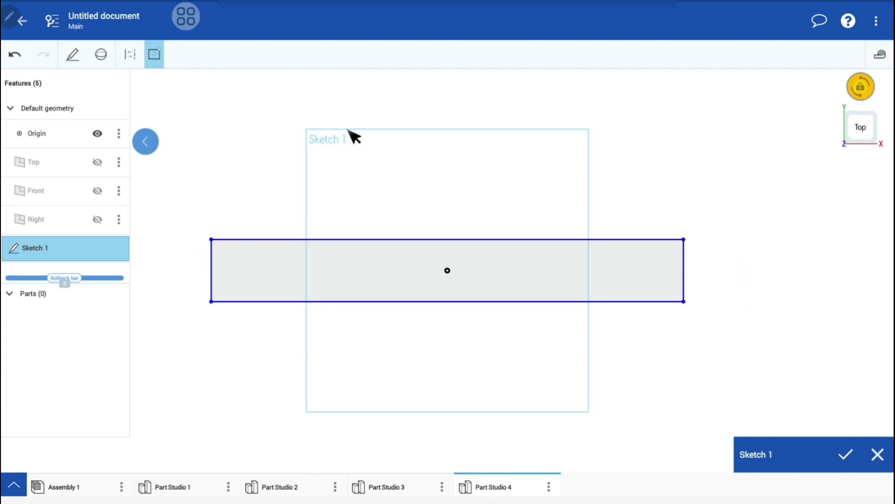
# - Dimension the rectangle's width to 144 mm
pyautogui.click(72, 54)
pyautogui.scroll(-3, 174, 114)
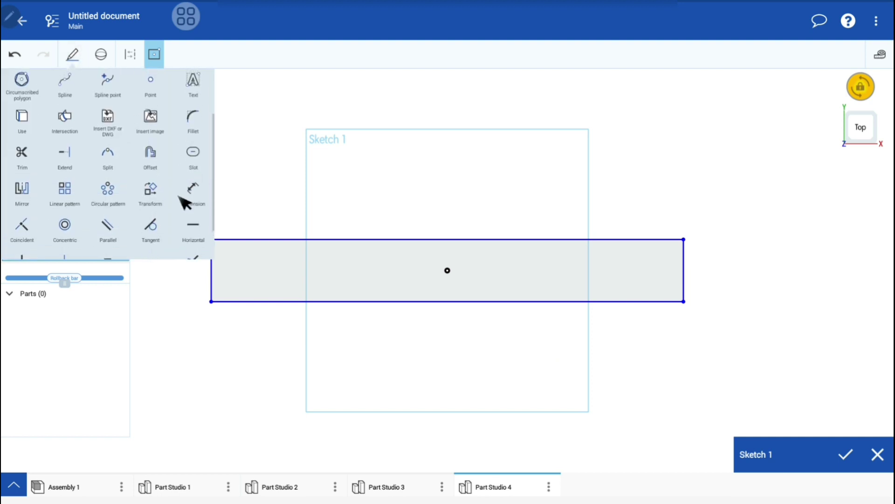
pyautogui.click(192, 190)
pyautogui.click(473, 302)
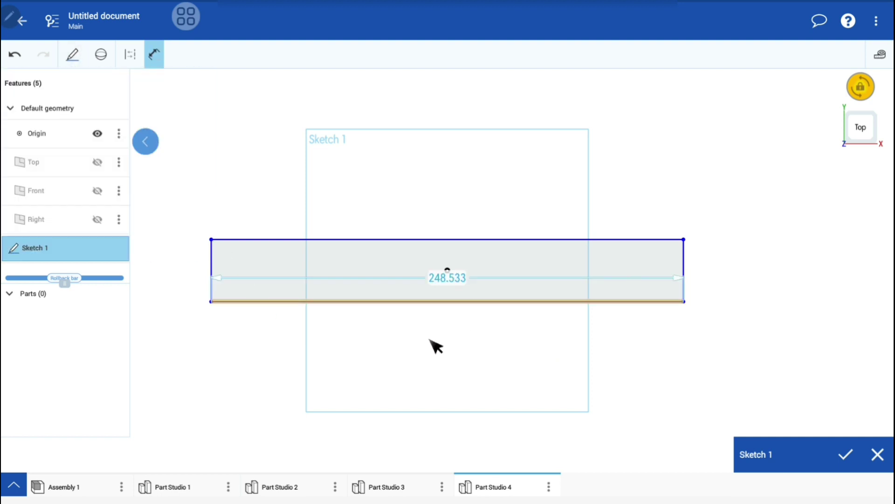
pyautogui.click(448, 326)
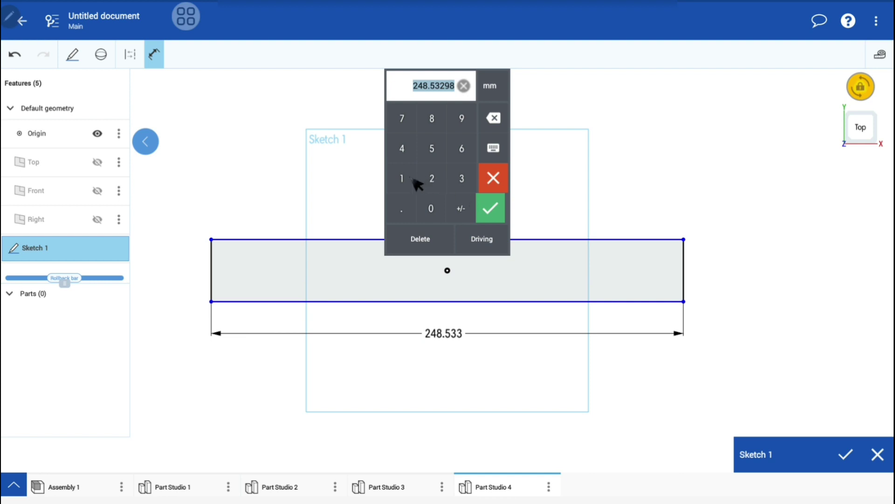
pyautogui.click(412, 179)
pyautogui.doubleClick(407, 152)
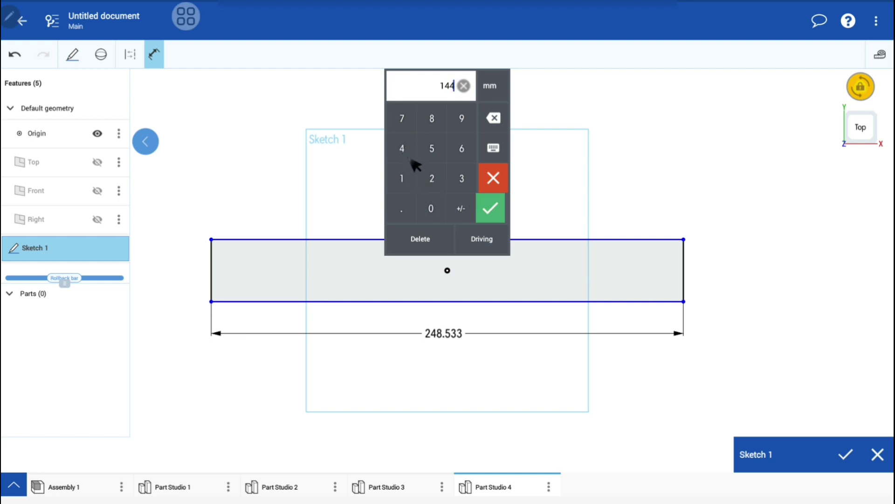
pyautogui.click(498, 215)
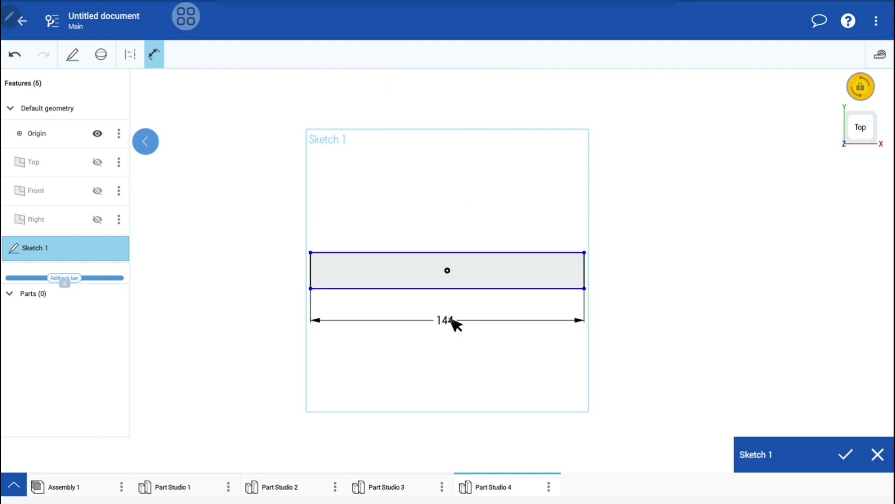
pyautogui.moveTo(451, 318); pyautogui.dragTo(460, 304)
# - Dimension the rectangle's height to 20 mm and accept Sketch 1
pyautogui.scroll(1, 410, 292)
pyautogui.scroll(2, 410, 292)
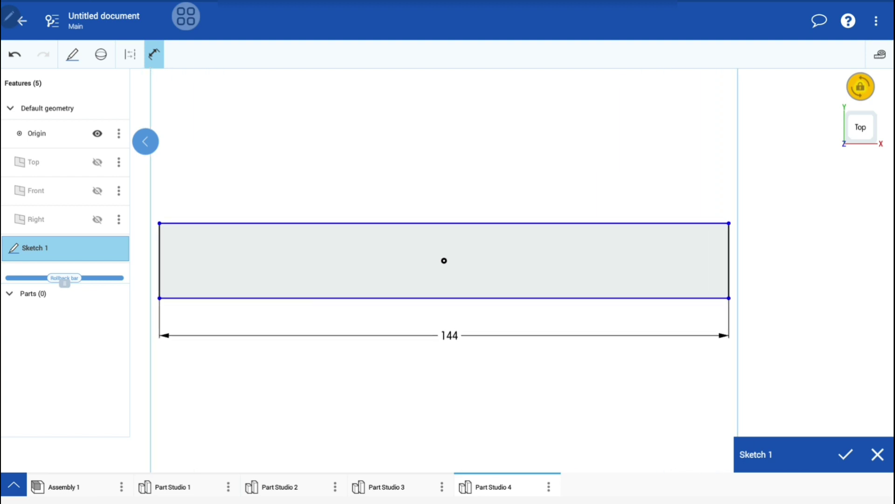
pyautogui.scroll(2, 411, 292)
pyautogui.click(756, 255)
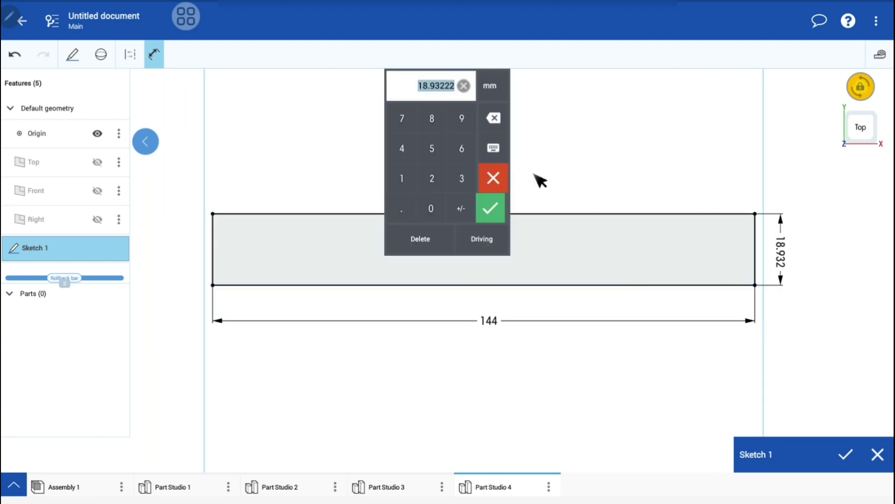
pyautogui.write('20')
pyautogui.click(485, 208)
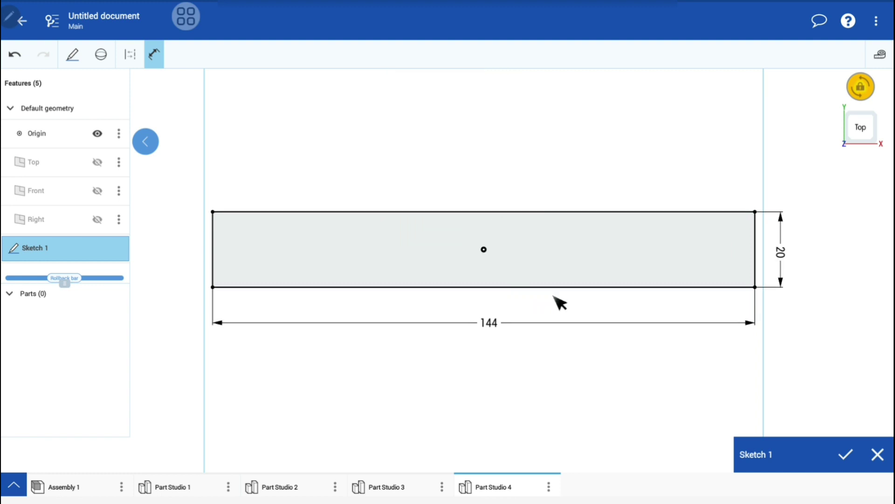
pyautogui.click(845, 455)
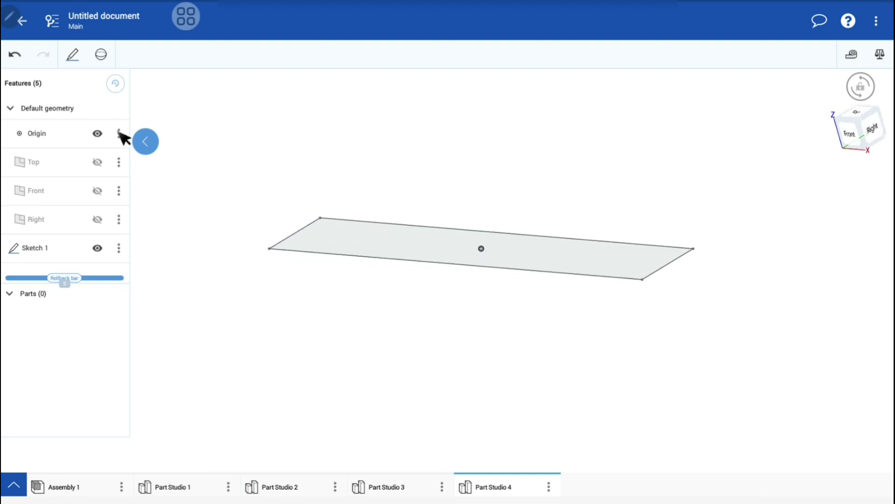
# - Hide the origin and extrude the rectangle 6 mm into the solid bar Part 1
pyautogui.click(97, 133)
pyautogui.click(102, 54)
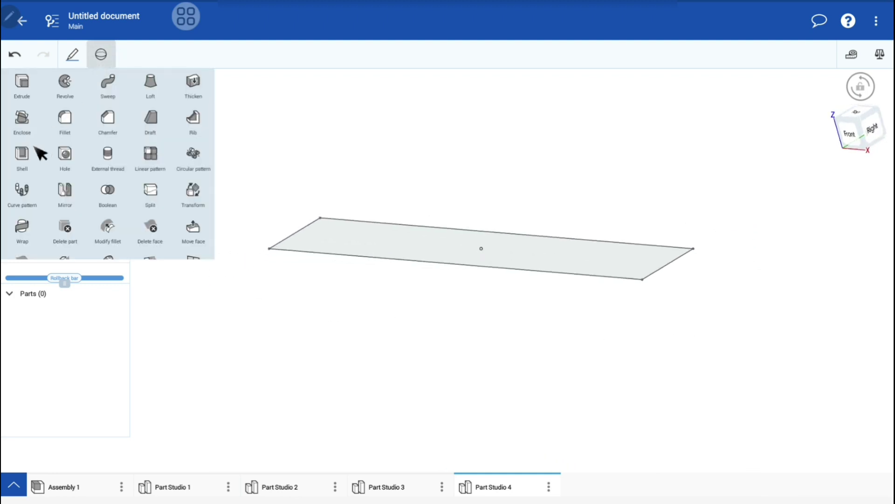
pyautogui.click(22, 82)
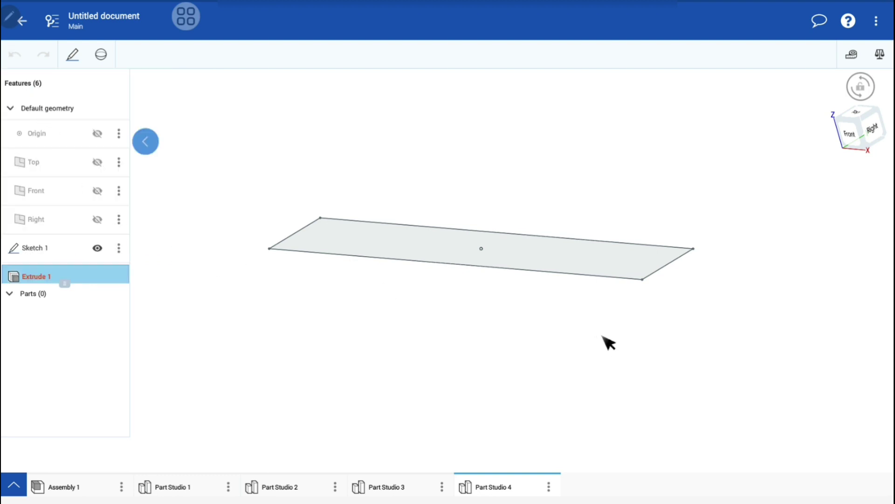
pyautogui.click(863, 299)
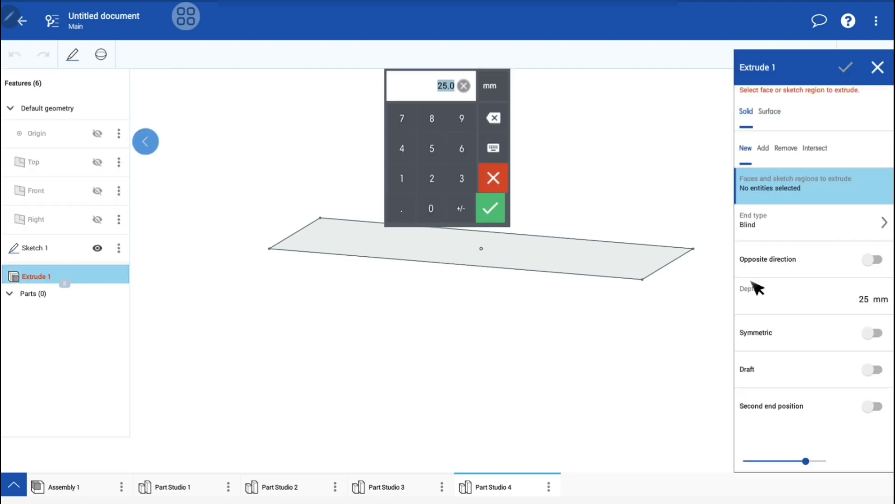
pyautogui.click(464, 149)
pyautogui.click(491, 208)
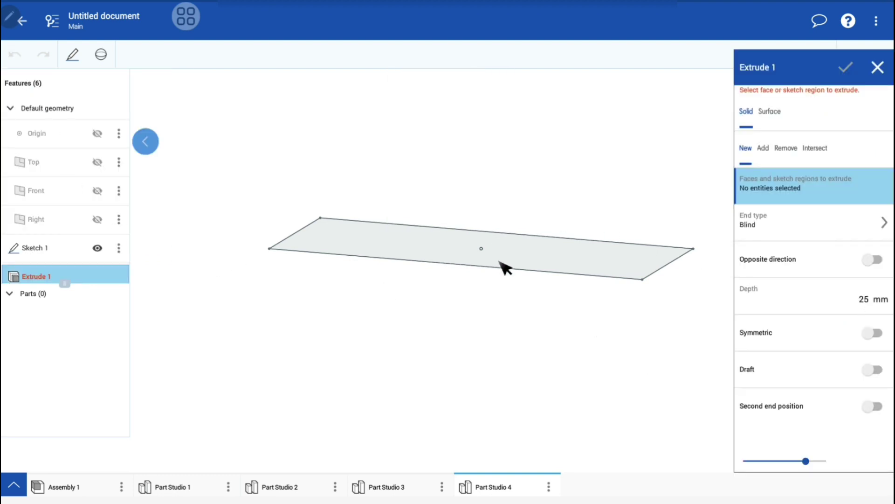
pyautogui.click(551, 268)
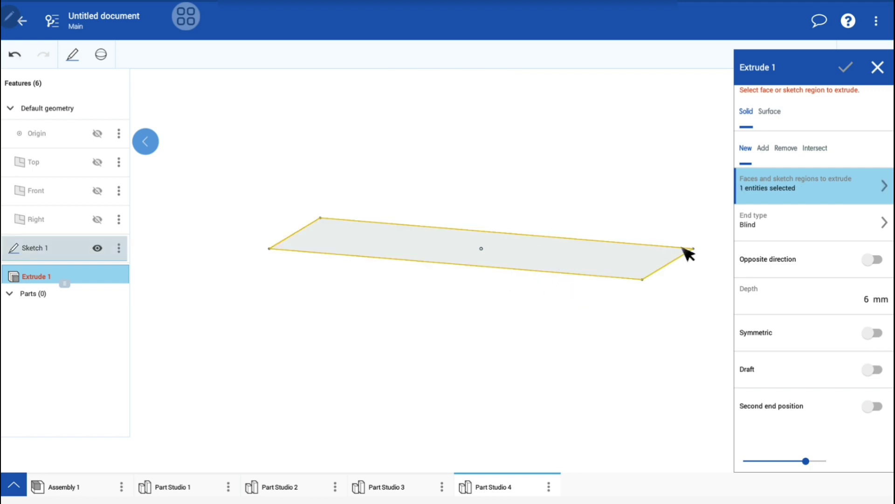
pyautogui.click(845, 77)
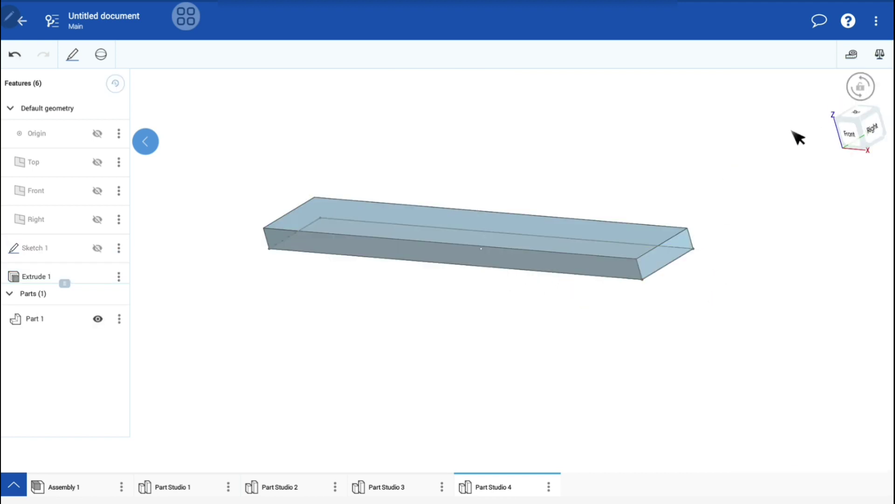
# - Fit the bar in the view and look at it straight from the top
pyautogui.press('f')
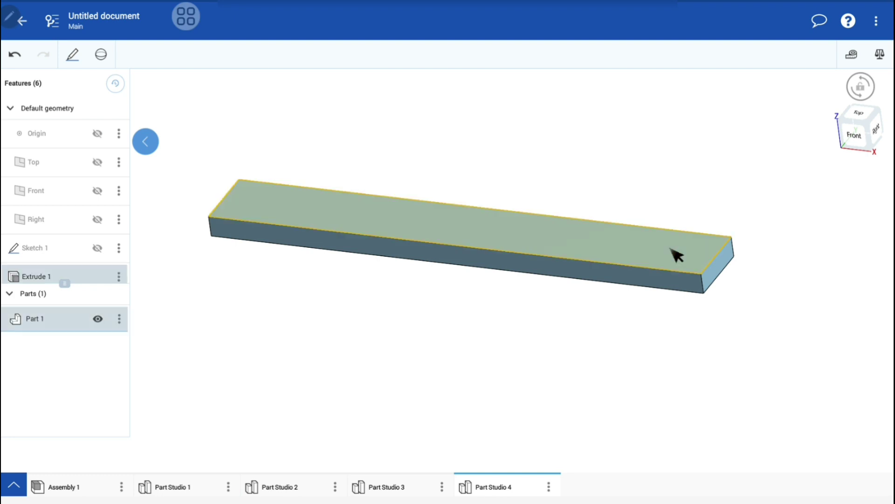
pyautogui.rightClick(859, 132)
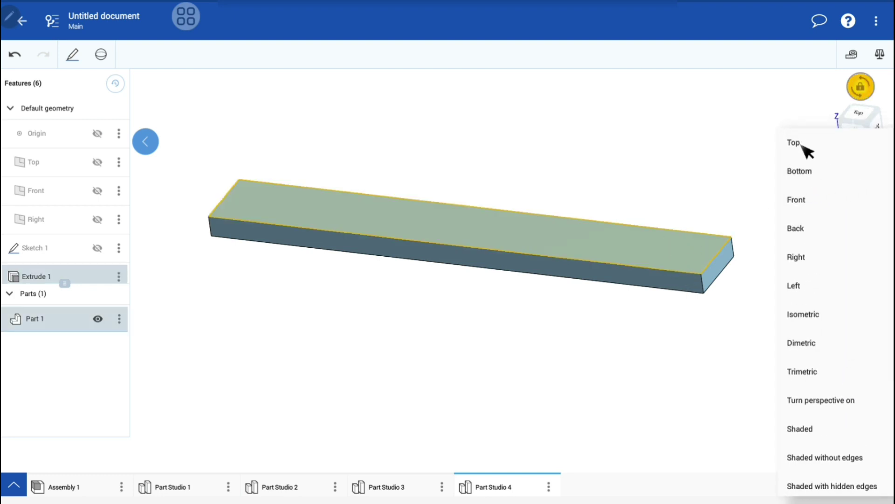
pyautogui.click(801, 145)
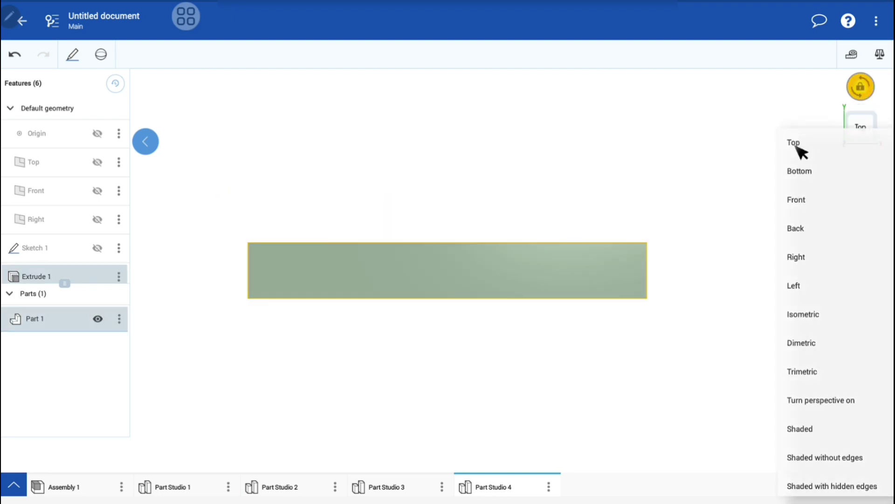
# - Start Sketch 2 on the bar's top and place a hole-centre point
pyautogui.click(73, 55)
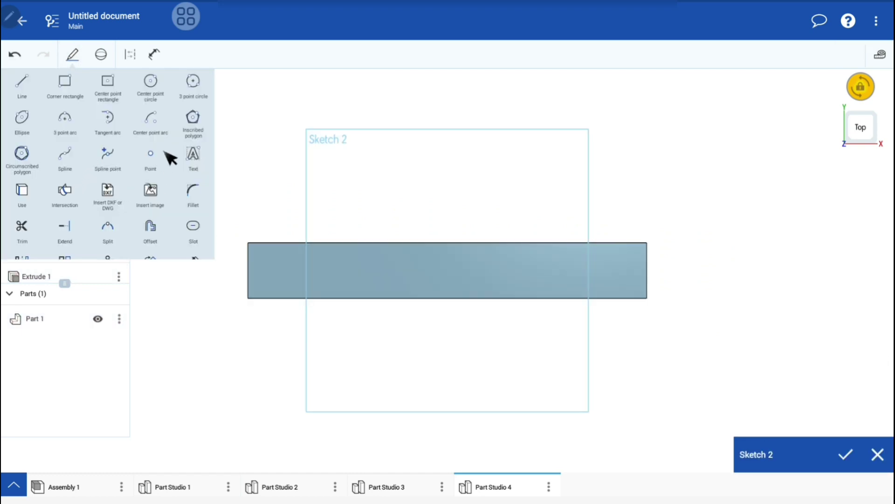
pyautogui.click(161, 159)
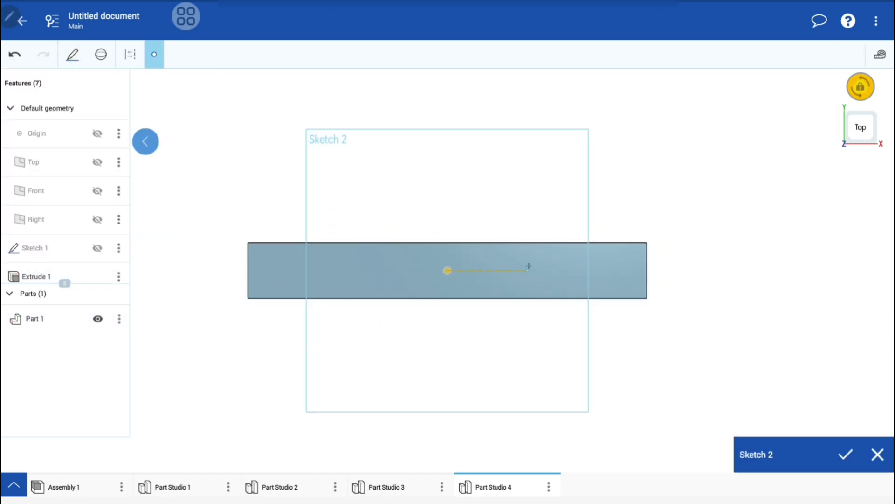
pyautogui.click(545, 270)
# - Dimension the left point 38 mm from the bar's left end
pyautogui.click(75, 57)
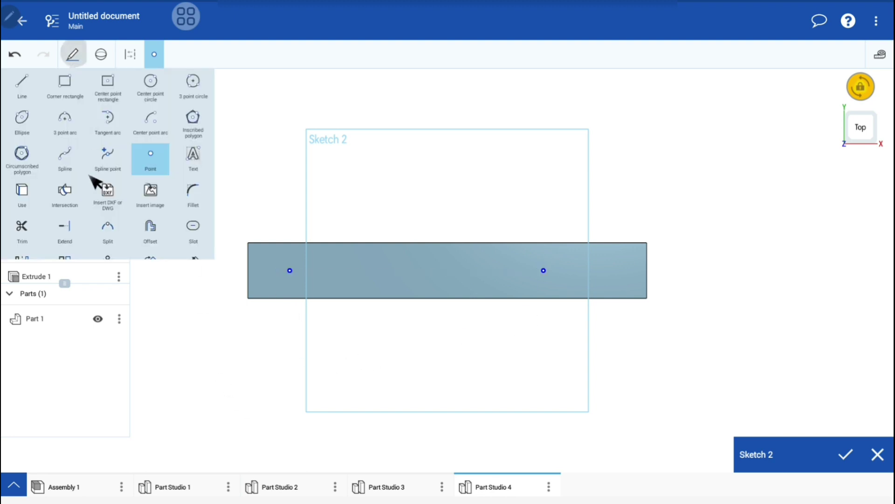
pyautogui.scroll(-3, 94, 175)
pyautogui.click(193, 174)
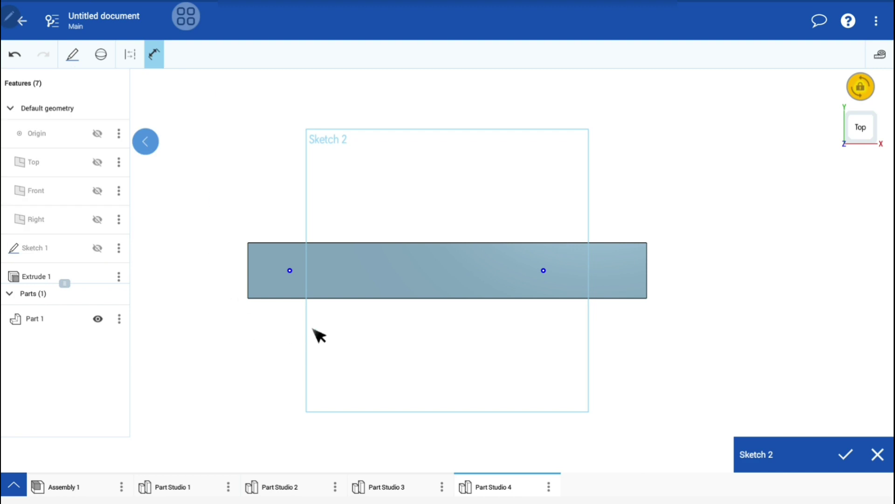
pyautogui.click(289, 270)
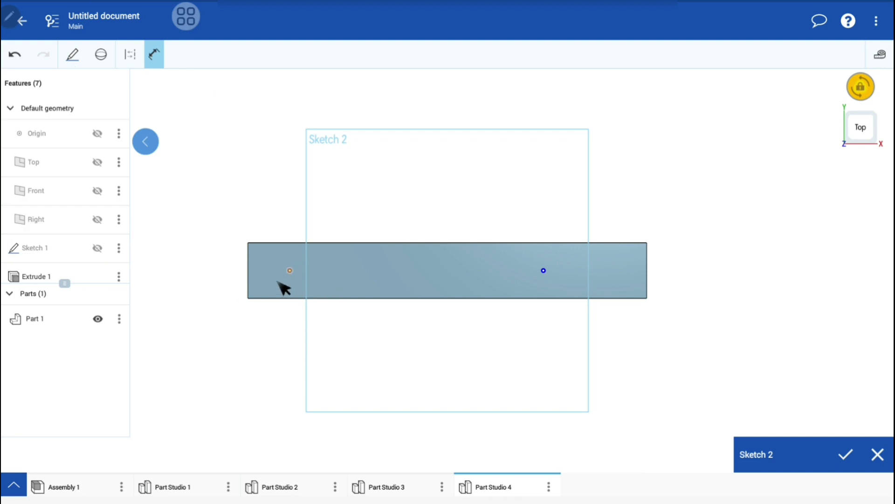
pyautogui.click(249, 273)
pyautogui.press('Escape')
pyautogui.click(326, 305)
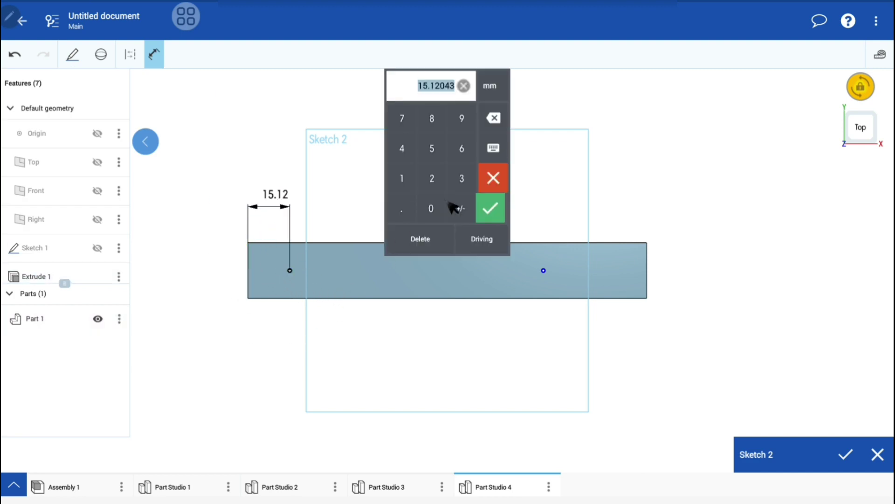
pyautogui.click(462, 178)
pyautogui.click(431, 130)
pyautogui.click(487, 210)
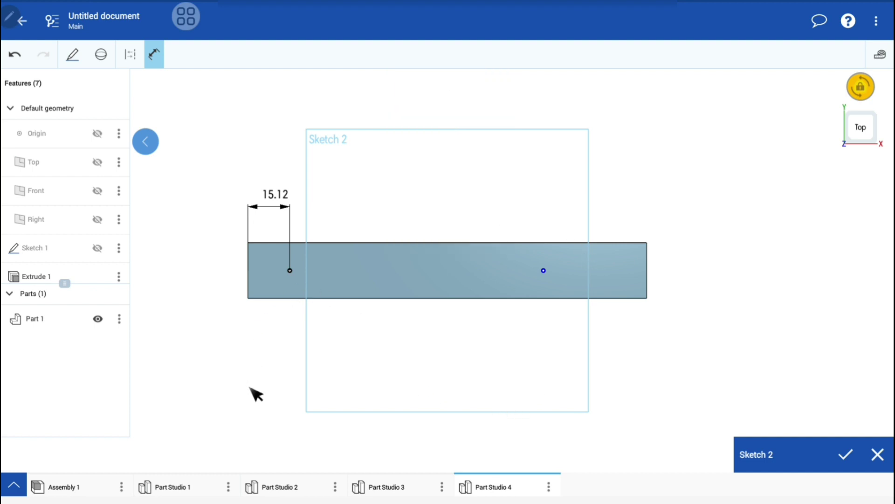
pyautogui.write('38')
pyautogui.press('Return')
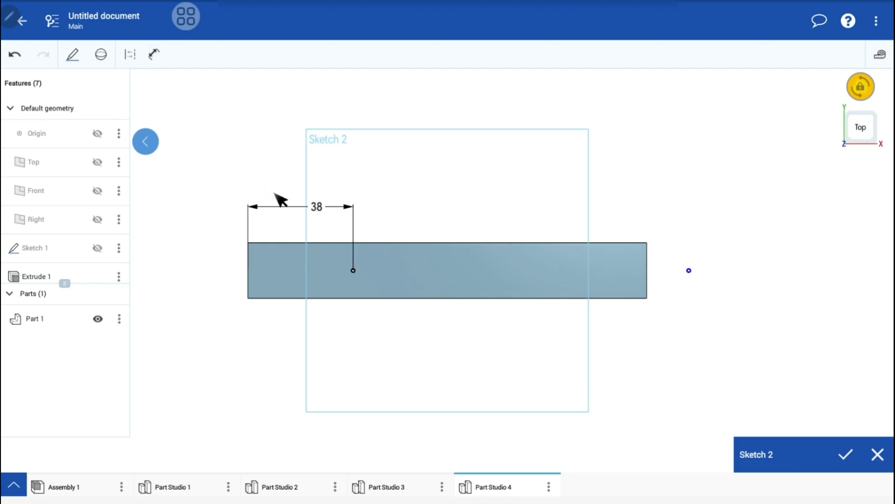
# - Dimension the two points 70 mm apart and accept Sketch 2
pyautogui.click(154, 55)
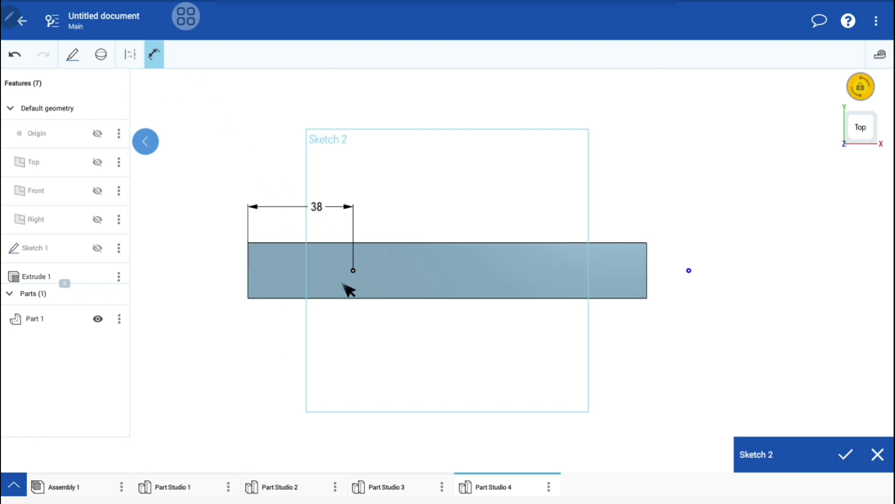
pyautogui.click(690, 271)
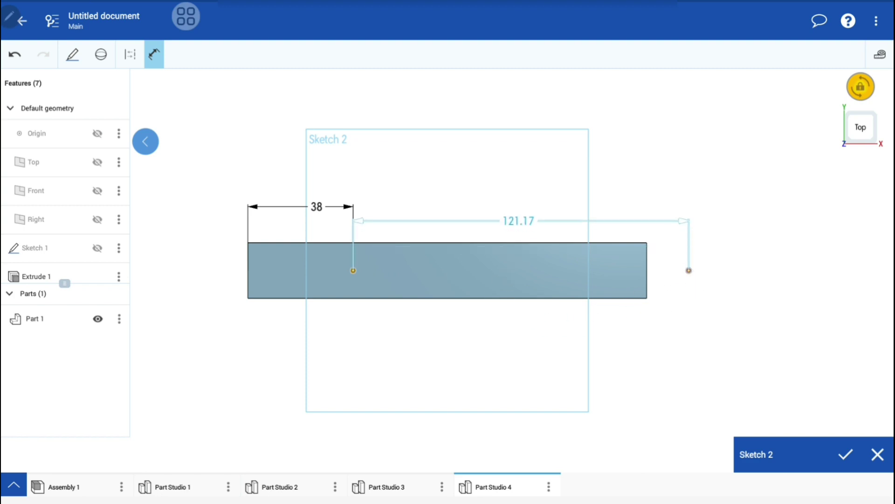
pyautogui.click(460, 219)
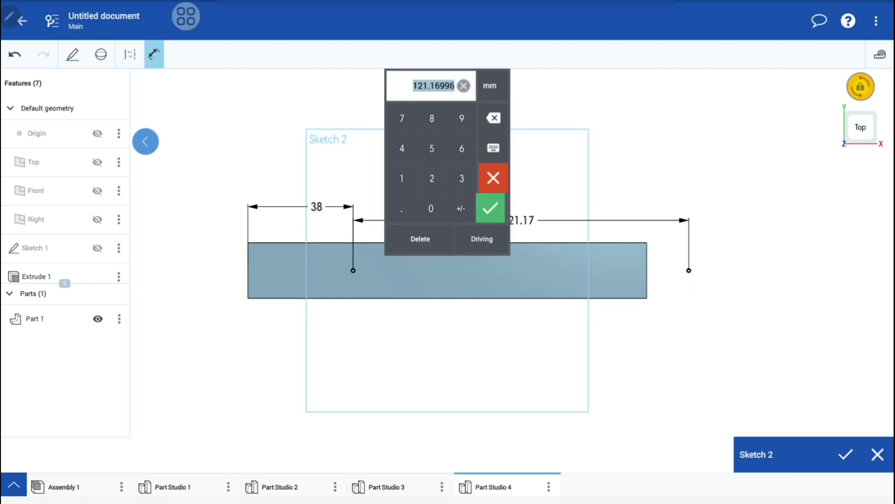
pyautogui.write('7')
pyautogui.click(438, 209)
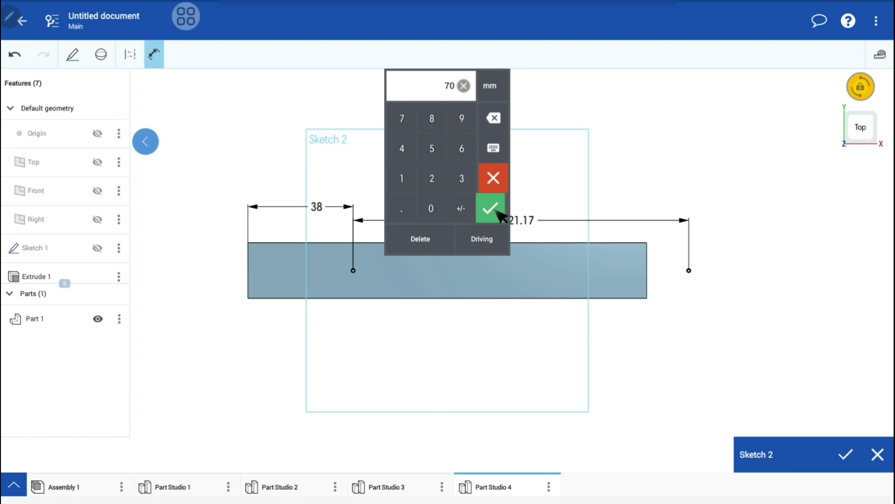
pyautogui.click(498, 212)
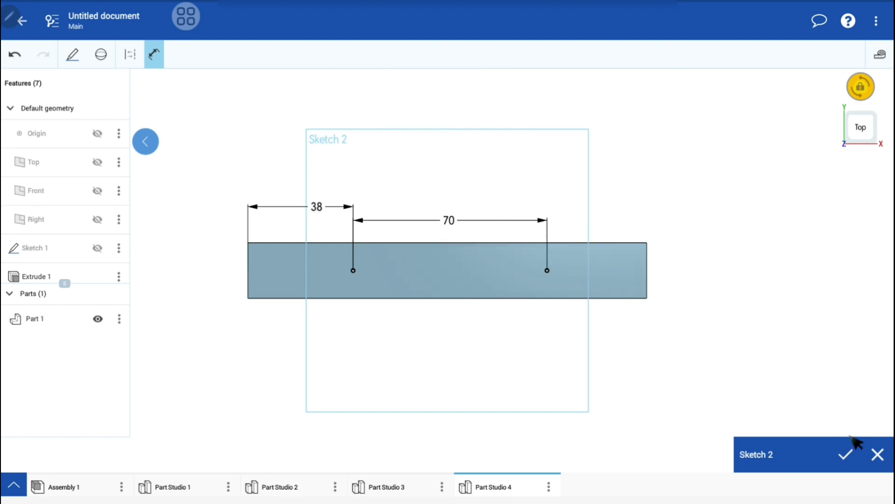
pyautogui.click(846, 452)
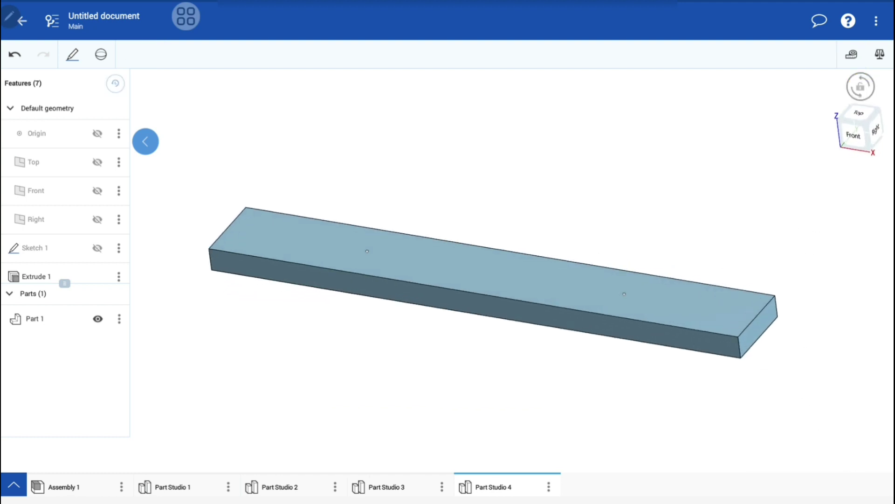
# - Start a Hole feature with the Countersink style
pyautogui.click(101, 55)
pyautogui.click(70, 155)
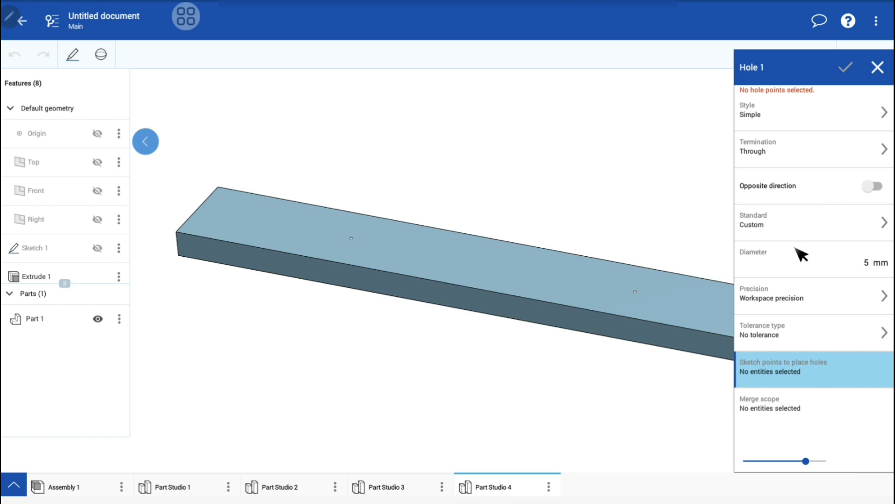
pyautogui.click(772, 123)
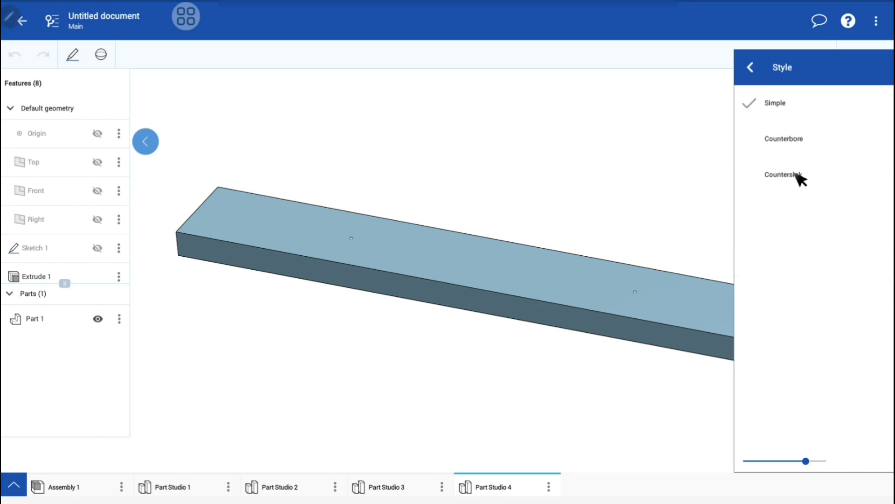
pyautogui.click(788, 174)
# - Place the holes at both sketch points and zoom in on one
pyautogui.moveTo(736, 236); pyautogui.dragTo(646, 303)
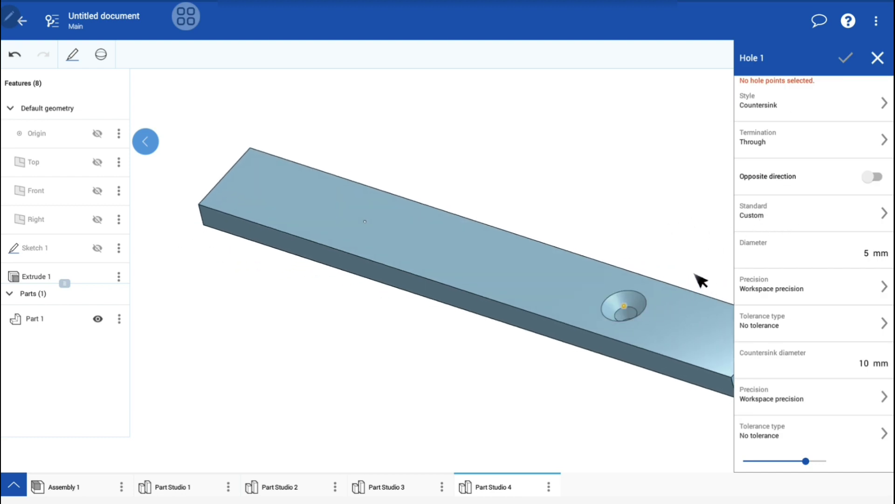
pyautogui.moveTo(677, 233); pyautogui.dragTo(629, 290)
pyautogui.moveTo(352, 191); pyautogui.dragTo(353, 186)
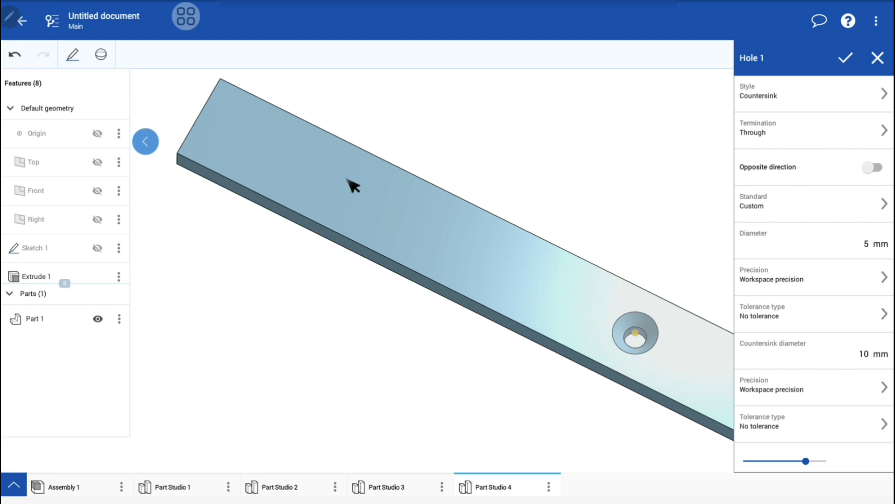
pyautogui.click(352, 191)
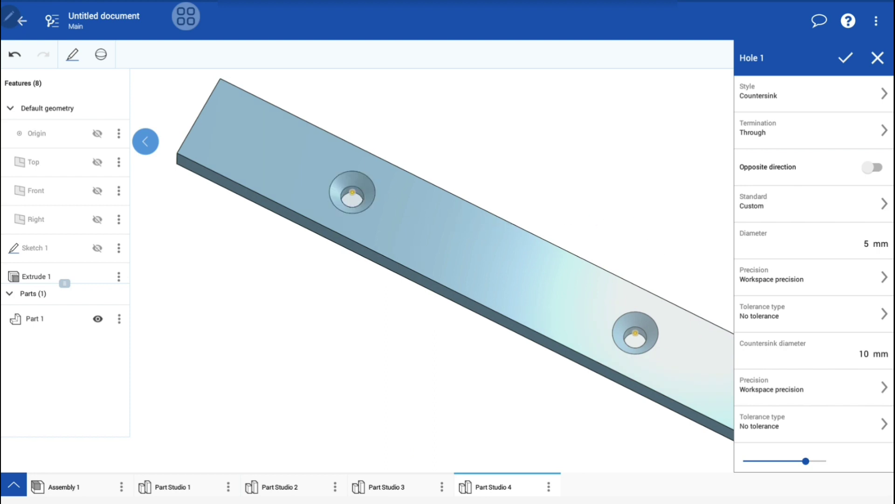
pyautogui.scroll(2, 636, 333)
pyautogui.scroll(2, 635, 333)
pyautogui.scroll(3, 635, 333)
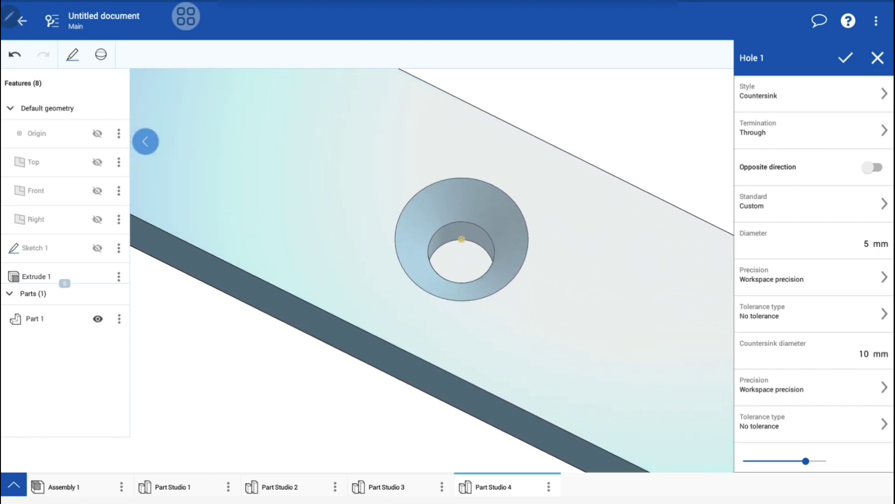
# - Set the hole diameter to 6 mm
pyautogui.click(871, 245)
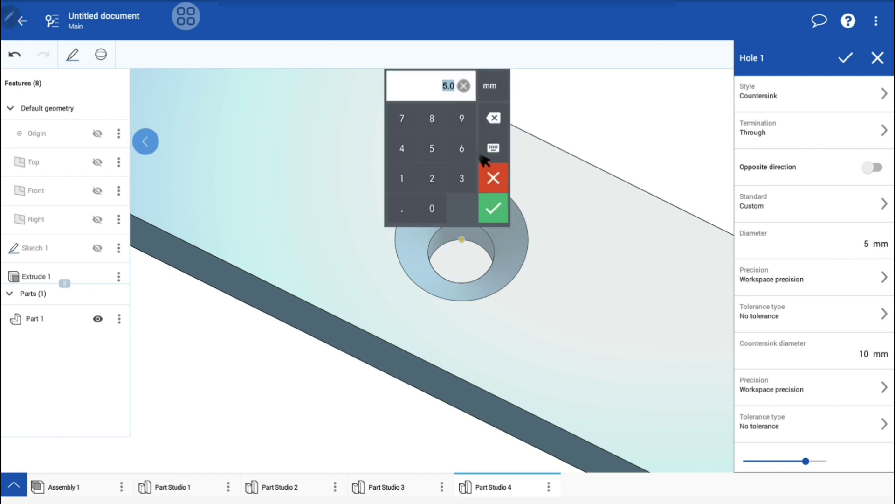
pyautogui.click(463, 149)
pyautogui.click(498, 200)
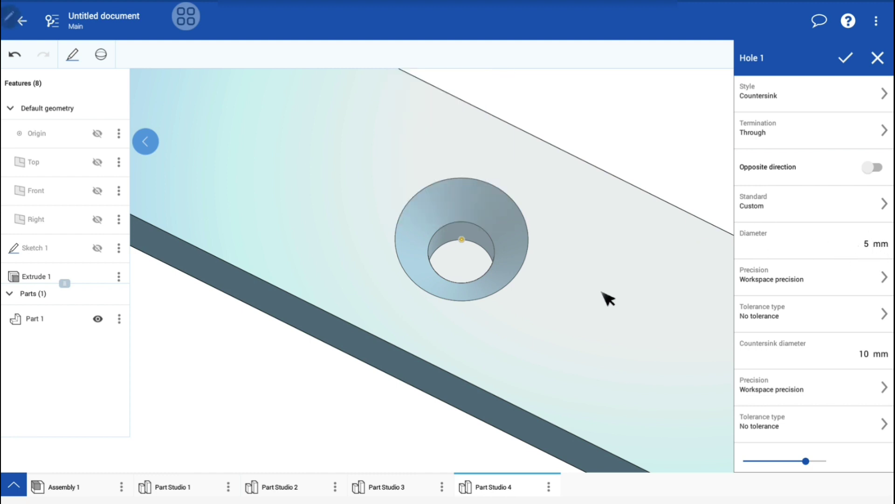
# - Set the countersink diameter to 13 mm and commit Hole 1
pyautogui.scroll(-2, 770, 266)
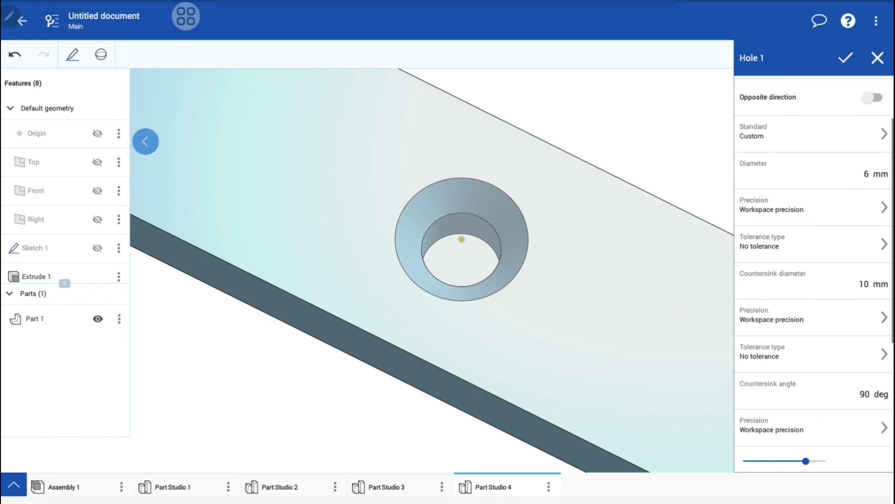
pyautogui.click(869, 280)
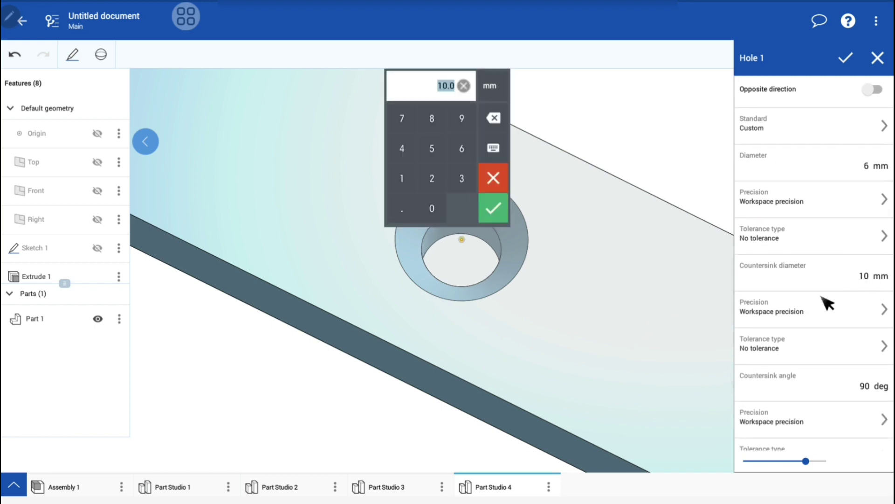
pyautogui.click(409, 180)
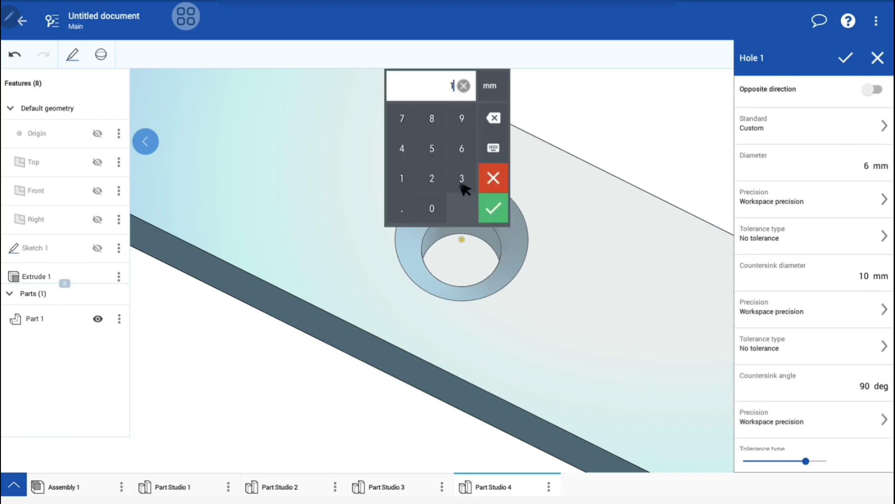
pyautogui.click(501, 210)
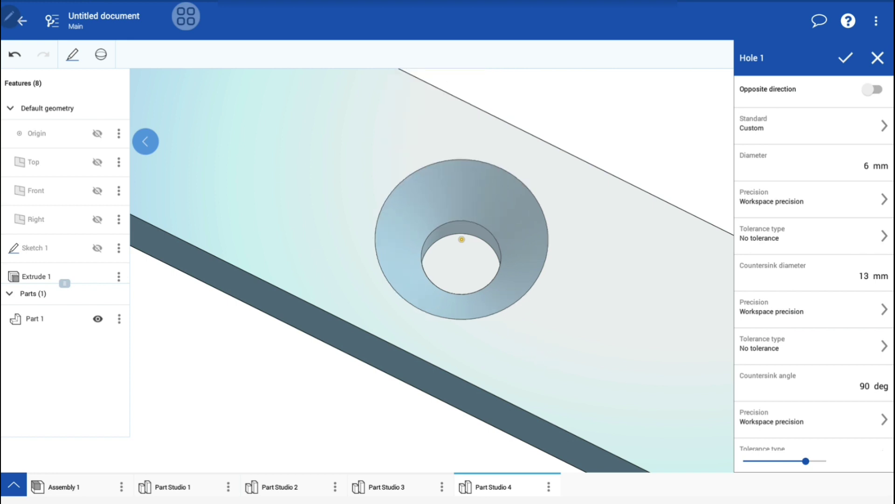
pyautogui.scroll(-5, 432, 271)
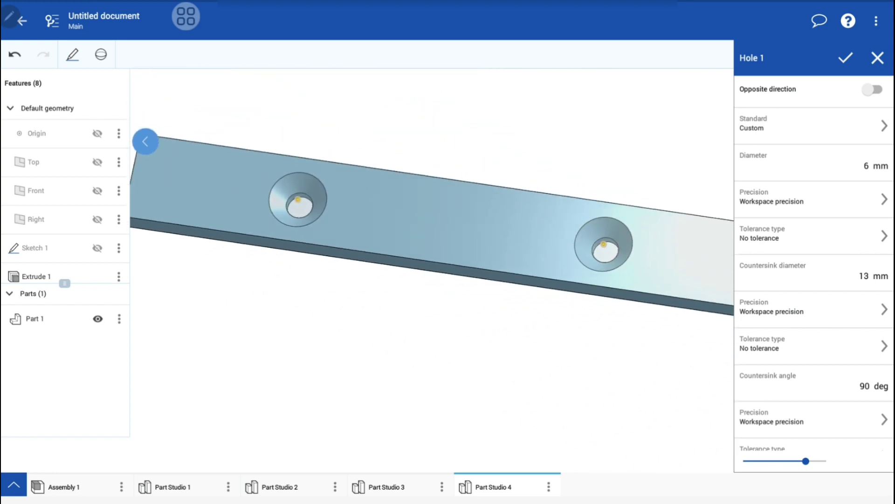
pyautogui.scroll(-3, 649, 376)
pyautogui.scroll(3, 650, 376)
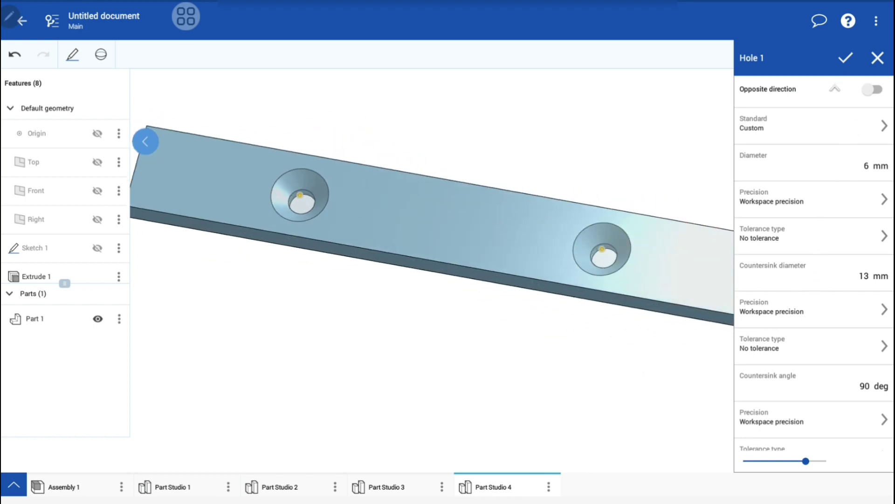
pyautogui.click(845, 58)
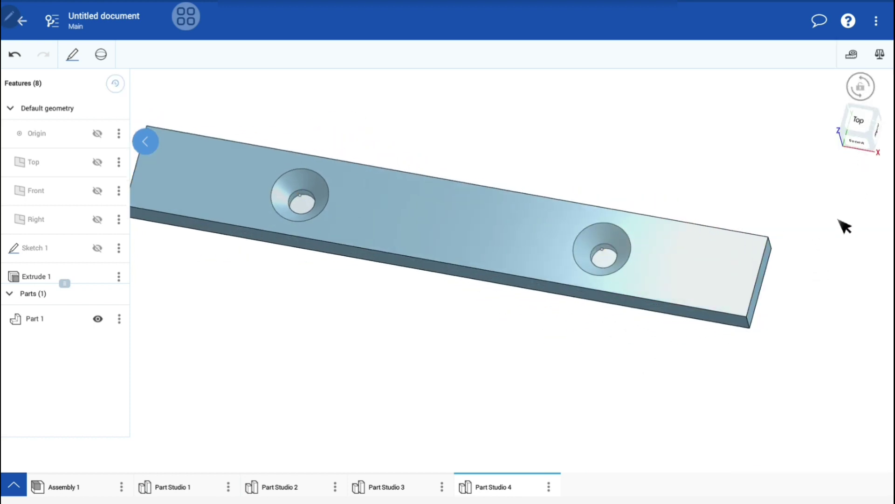
pyautogui.hotkey('shift', '1')
pyautogui.rightClick(861, 122)
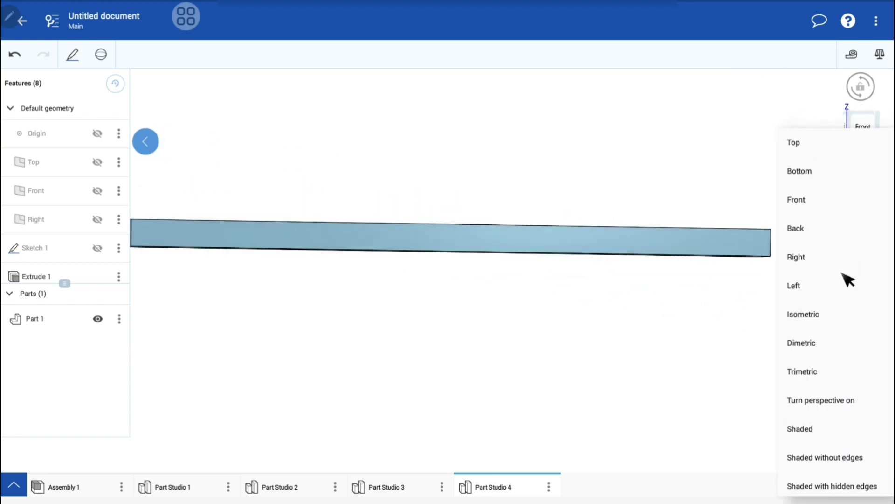
pyautogui.scroll(-3, 816, 424)
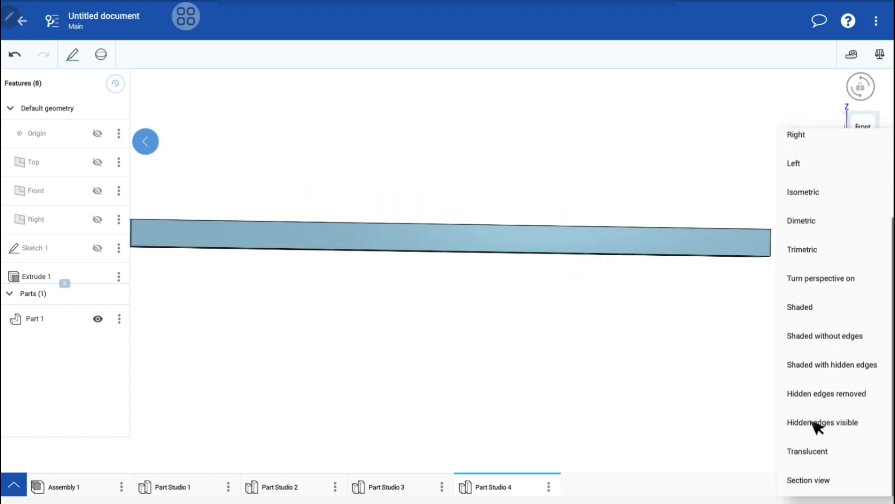
pyautogui.click(817, 454)
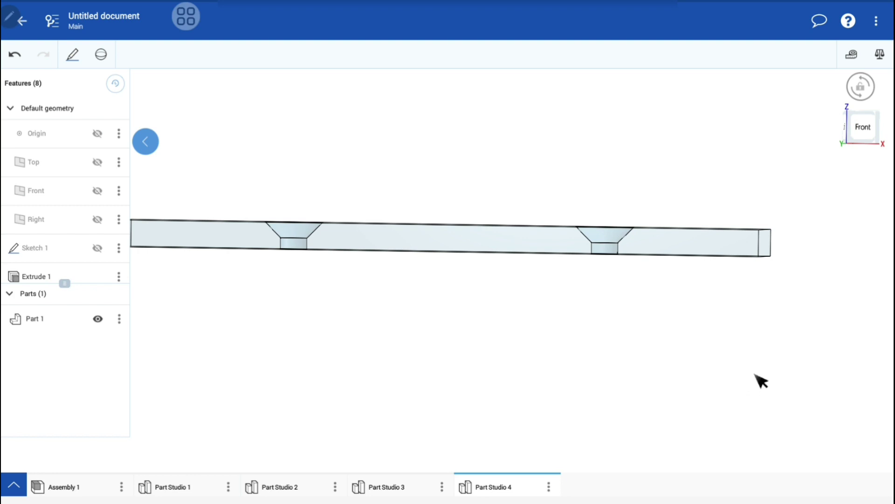
pyautogui.press('Down')
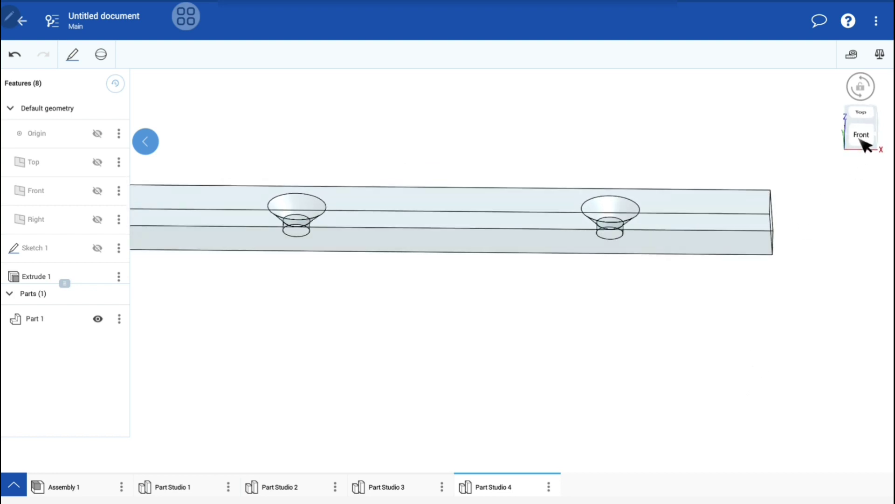
pyautogui.rightClick(865, 146)
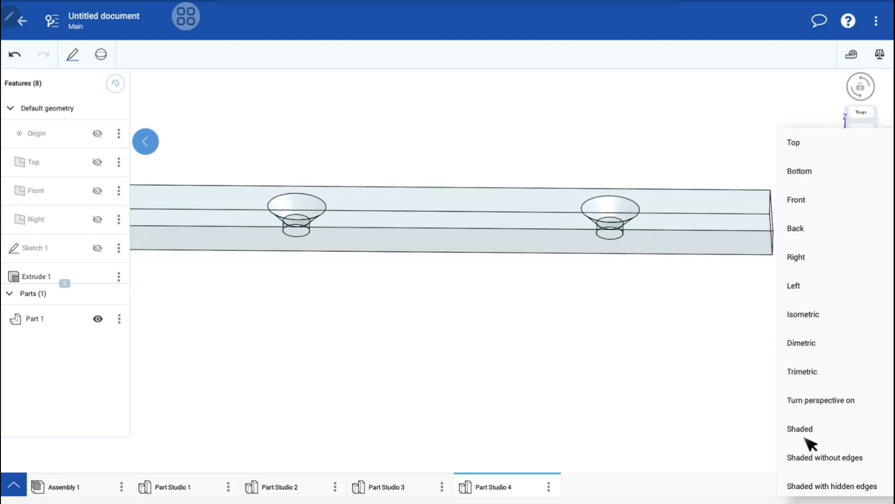
pyautogui.click(801, 429)
pyautogui.hotkey('shift', '7')
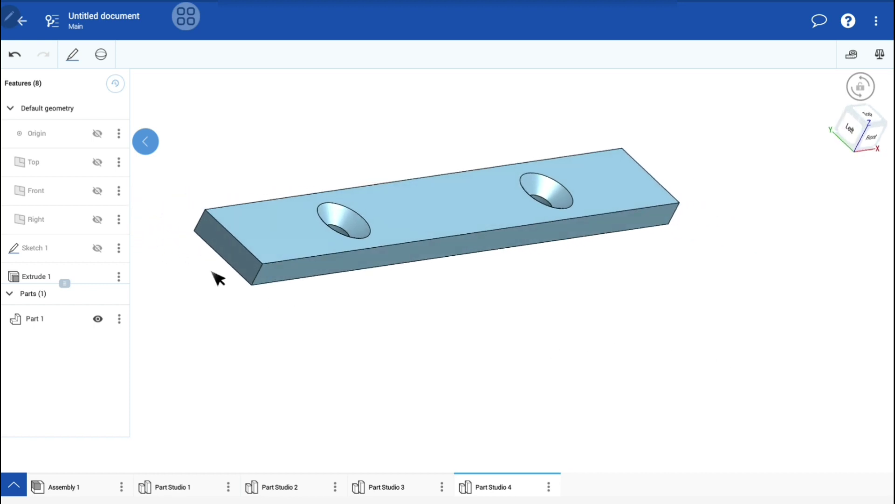
# - Start a Chamfer feature with a 0.5 mm distance
pyautogui.click(101, 54)
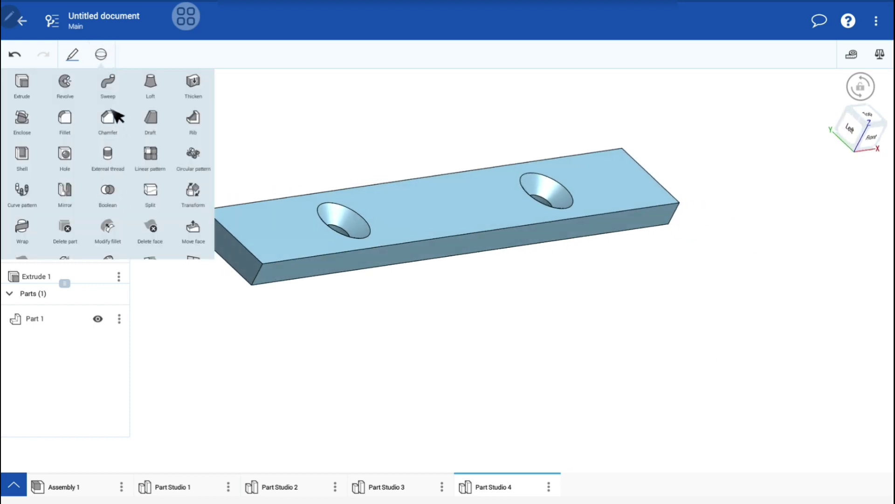
pyautogui.click(111, 123)
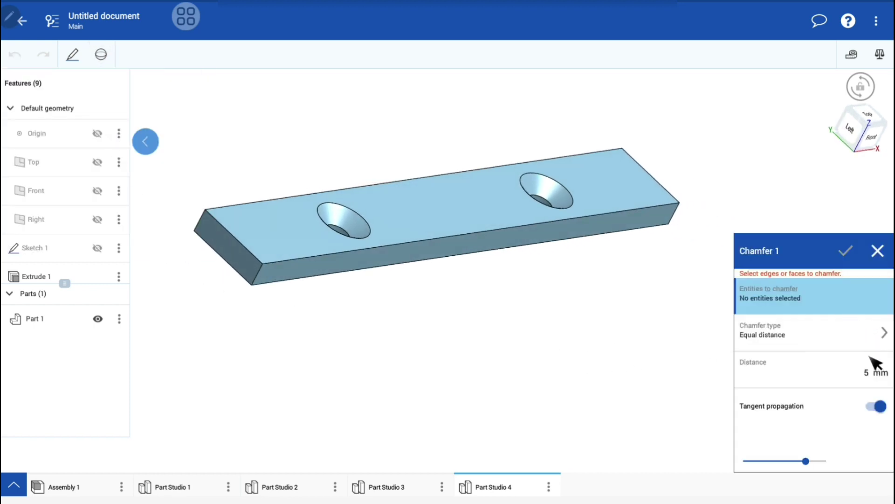
pyautogui.click(863, 376)
pyautogui.write('0.5')
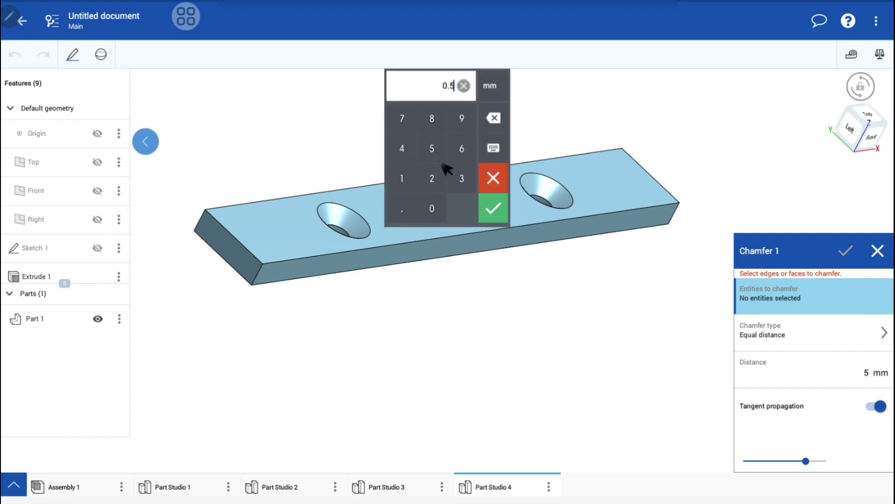
pyautogui.click(493, 208)
# - Select four edges of the bar, apply the chamfer, and inspect the result
pyautogui.click(441, 256)
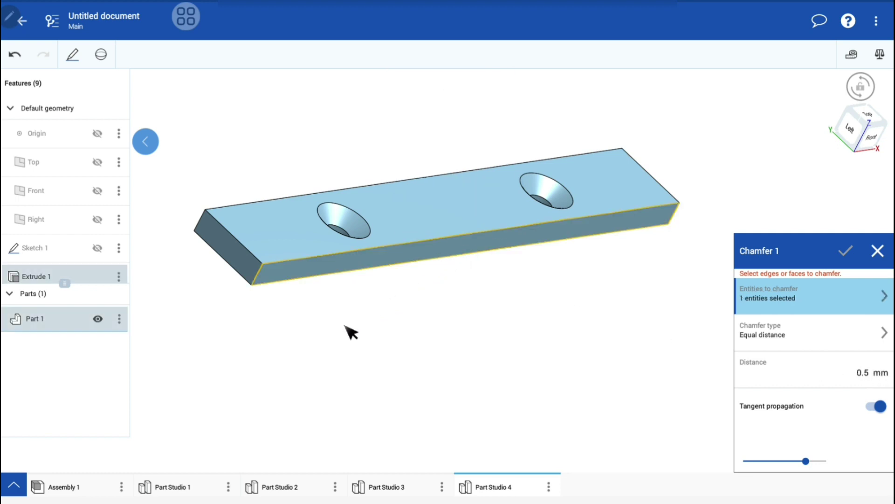
pyautogui.moveTo(346, 332); pyautogui.dragTo(345, 303, button='right')
pyautogui.click(346, 304)
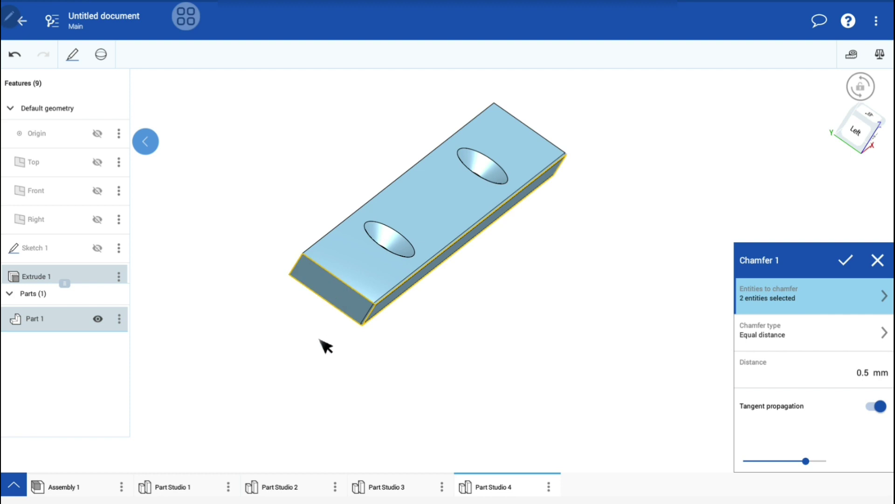
pyautogui.moveTo(324, 346); pyautogui.dragTo(413, 342, button='right')
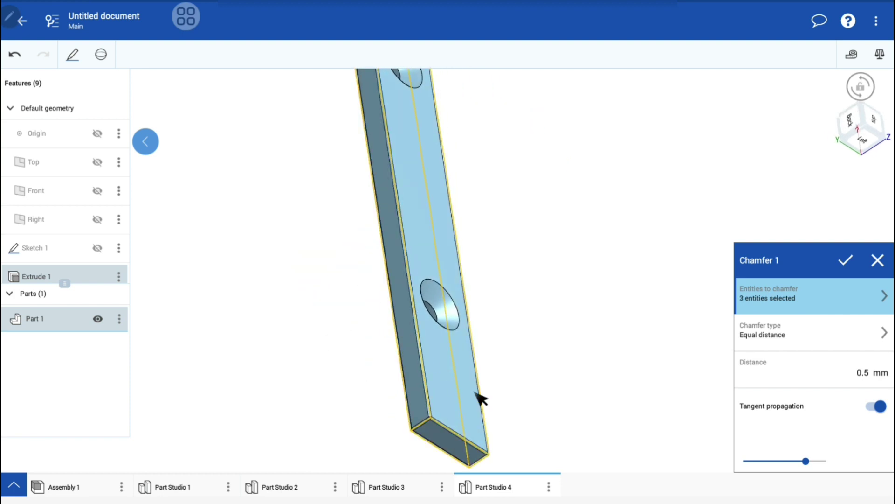
pyautogui.click(480, 396)
pyautogui.moveTo(480, 396); pyautogui.dragTo(379, 312, button='right')
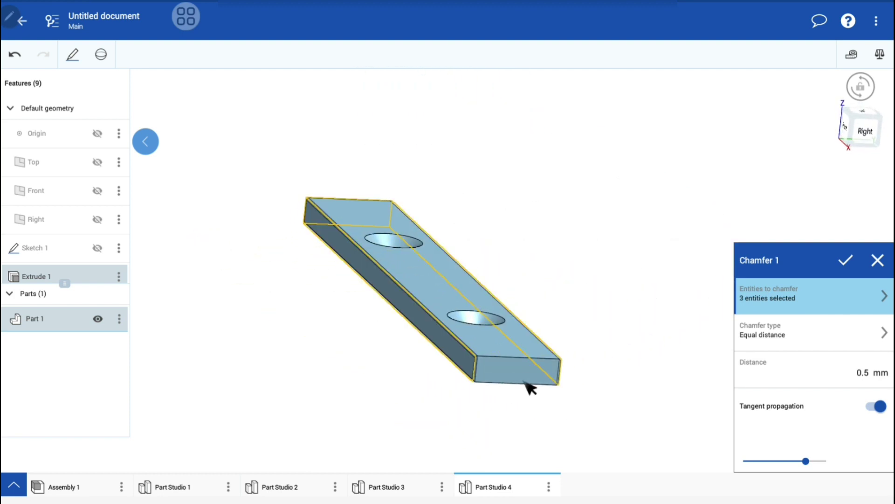
pyautogui.click(521, 384)
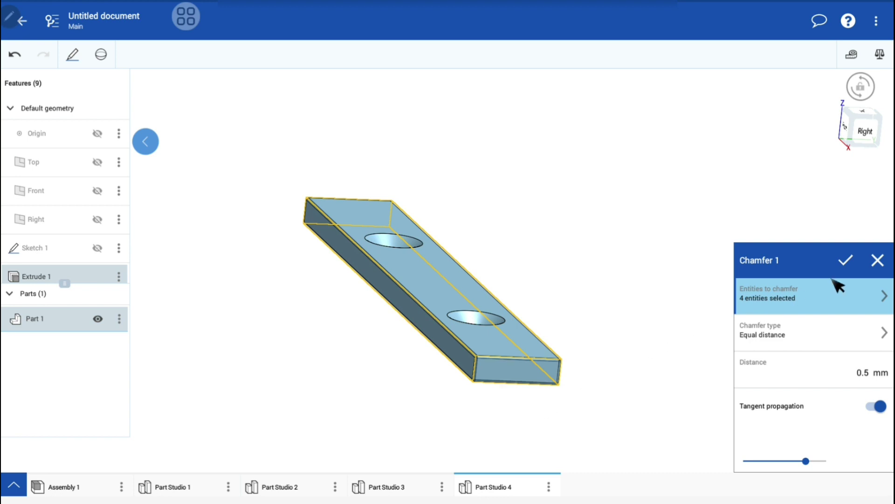
pyautogui.click(845, 260)
pyautogui.moveTo(606, 345); pyautogui.dragTo(642, 373, button='right')
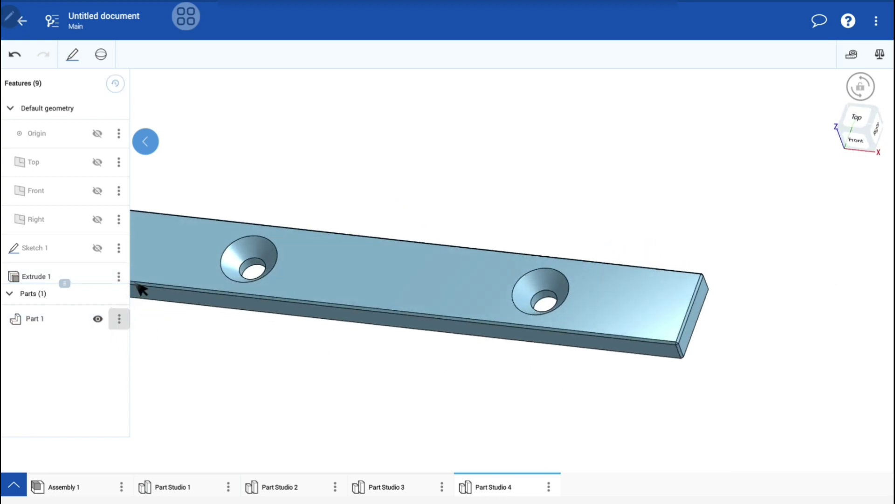
# - Set Part 1's colour to RGB 150, 150, 0 (#969600)
pyautogui.click(179, 221)
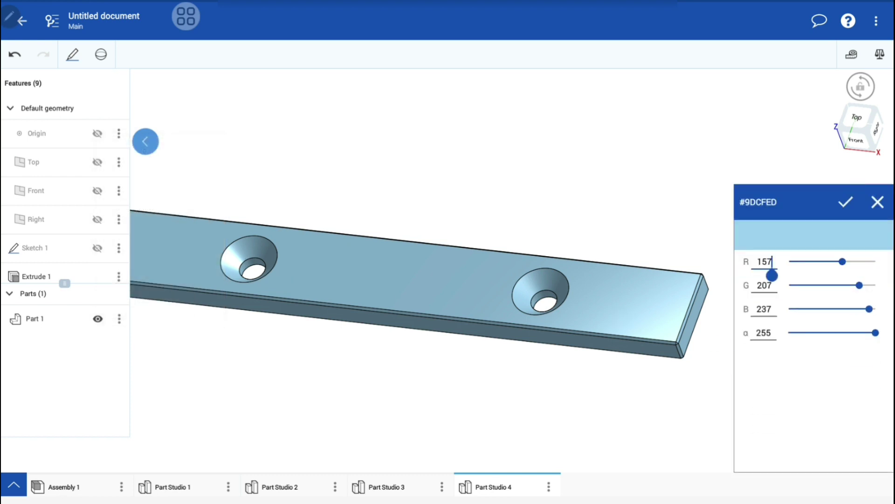
pyautogui.press('BackSpace')
pyautogui.write('0')
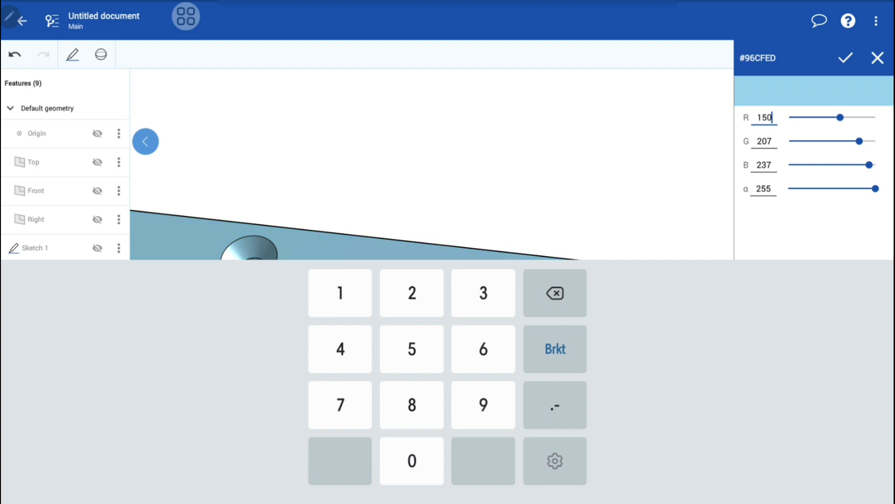
pyautogui.press('BackSpace')
pyautogui.write('1')
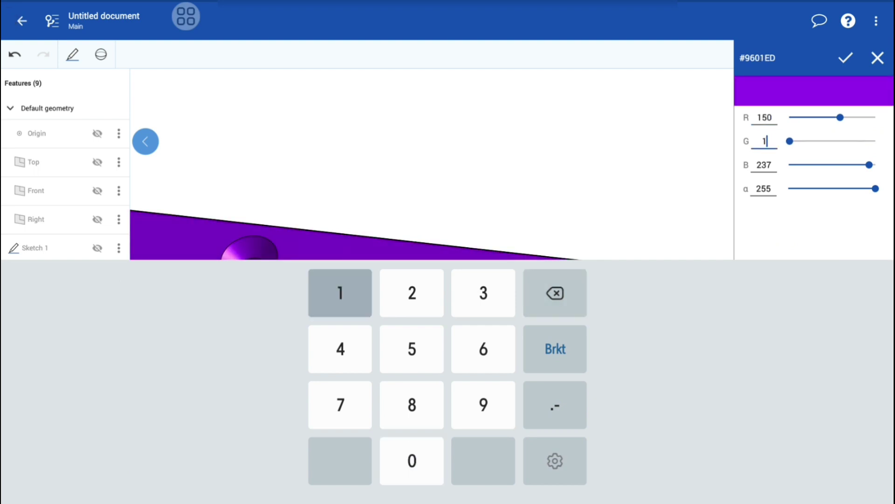
pyautogui.write('50')
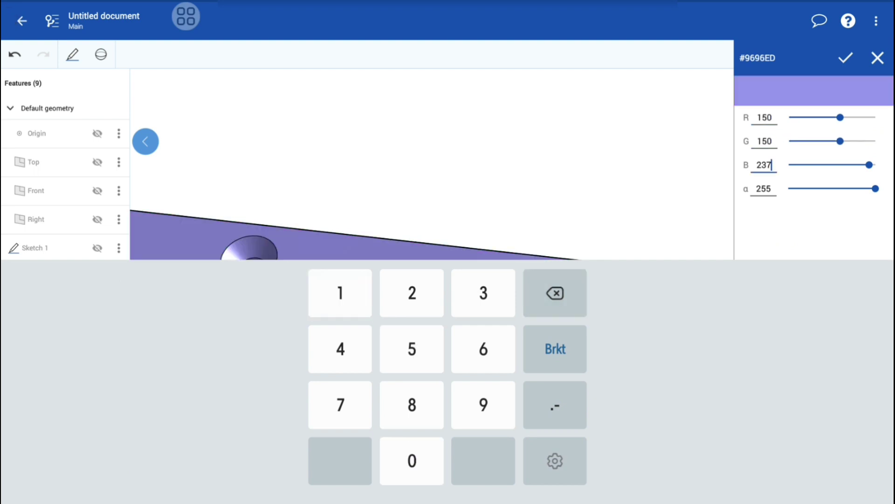
pyautogui.press('BackSpace')
pyautogui.press('BackSpace')
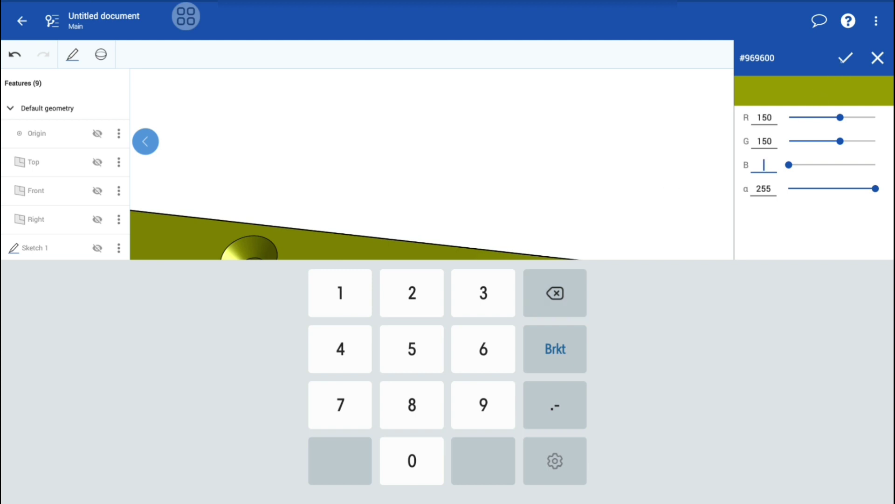
pyautogui.click(845, 57)
pyautogui.scroll(-5, 467, 262)
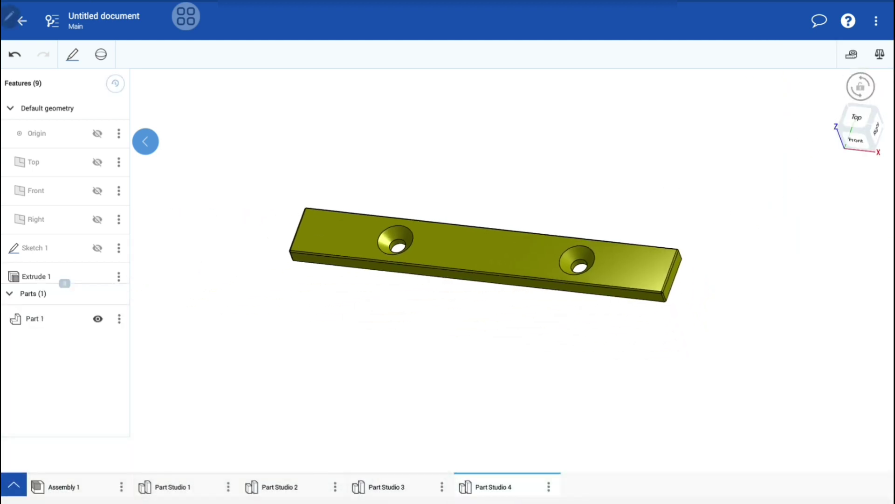
pyautogui.moveTo(420, 280); pyautogui.dragTo(513, 233)
pyautogui.moveTo(467, 261); pyautogui.dragTo(559, 256)
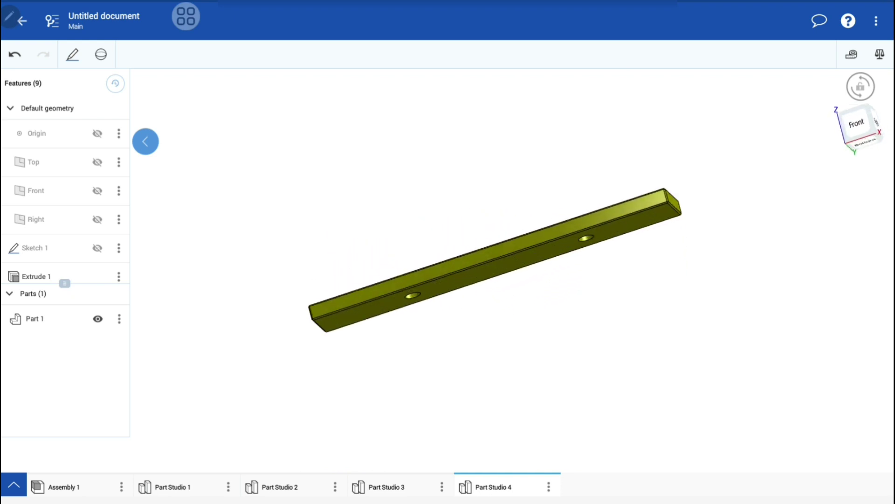